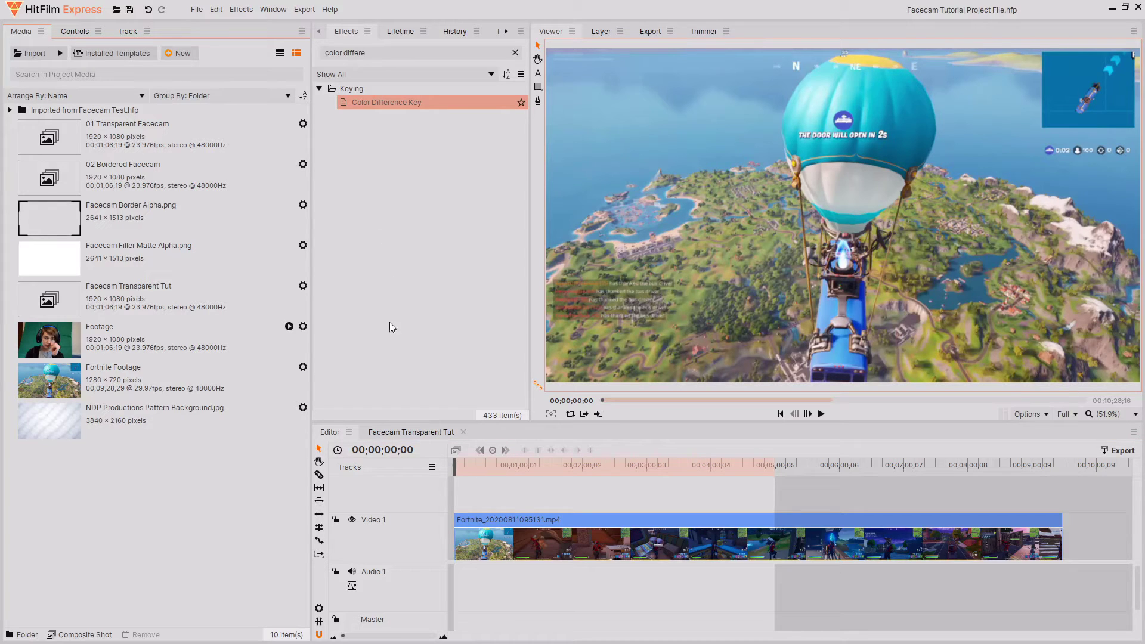
# - Key out the green screen with Color Difference Key on the Footage layer of Facecam Transparent Tut
pyautogui.click(196, 327)
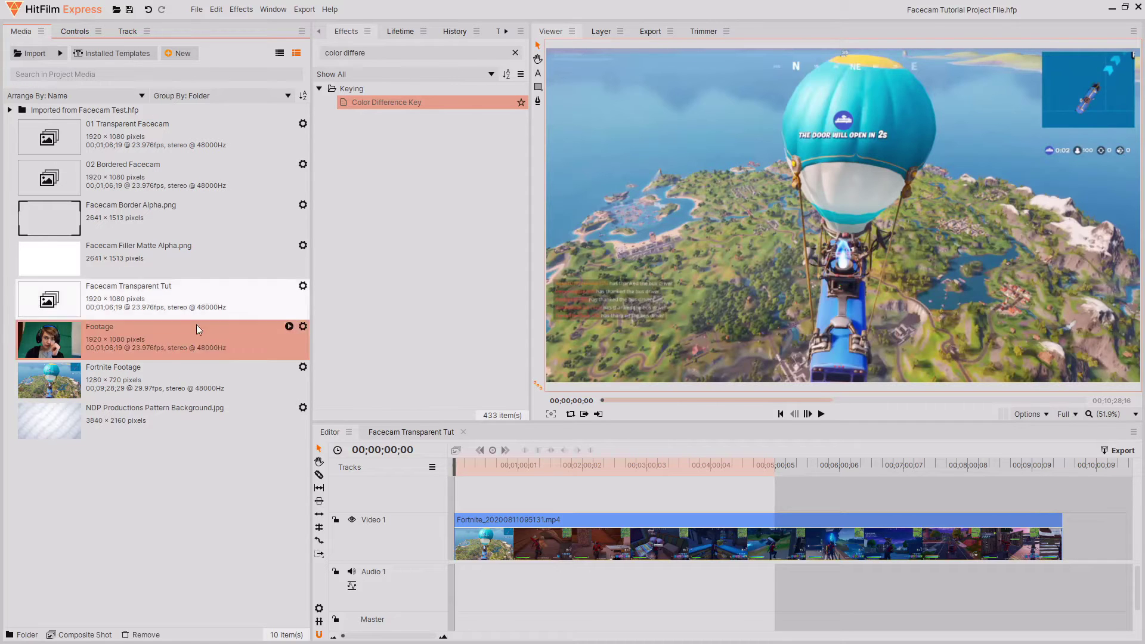
pyautogui.click(416, 429)
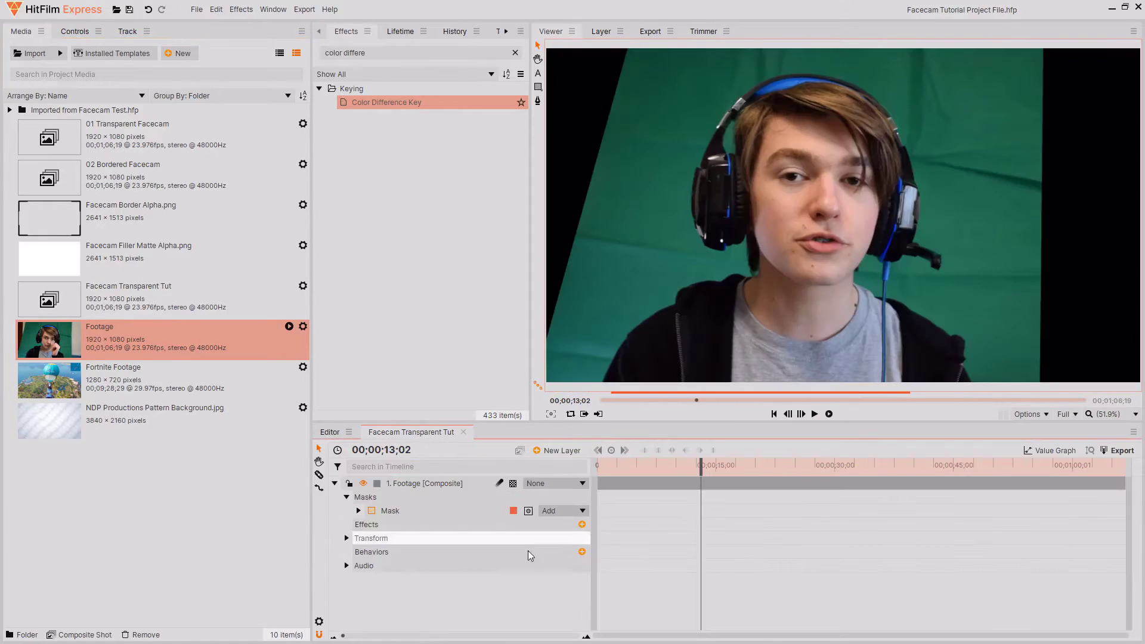
pyautogui.click(426, 515)
pyautogui.click(441, 483)
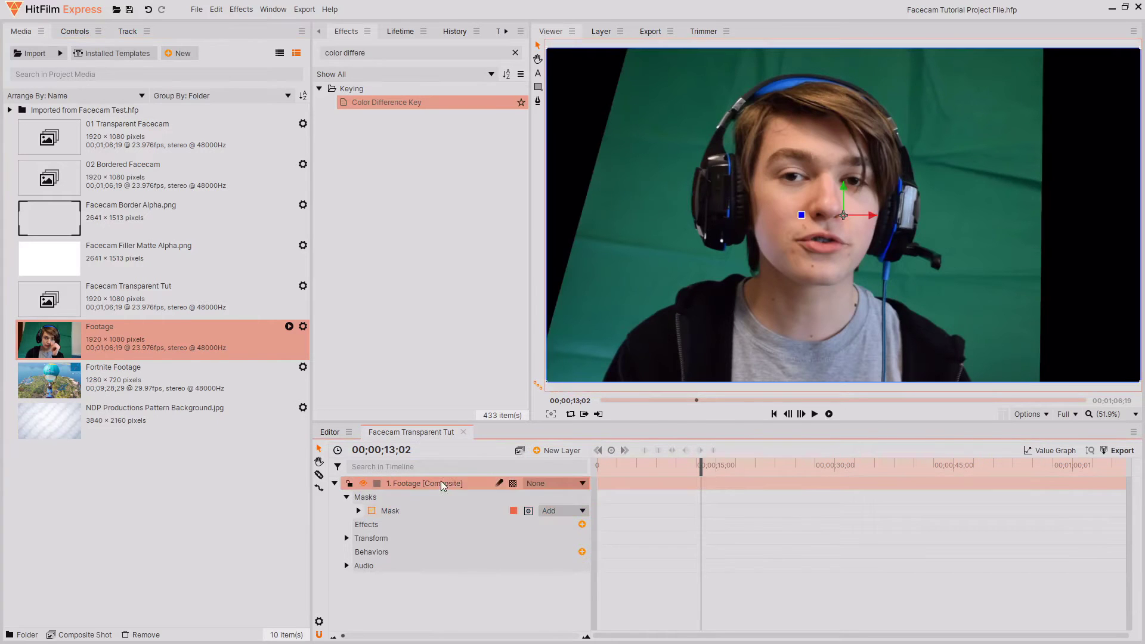
pyautogui.click(434, 105)
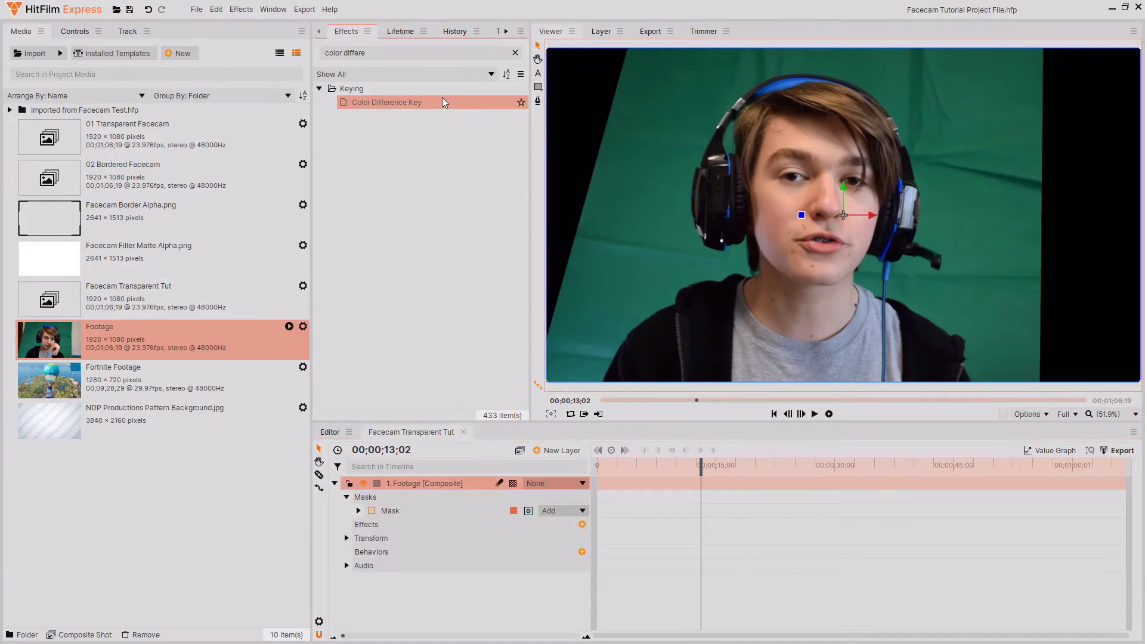
pyautogui.moveTo(428, 99); pyautogui.dragTo(444, 495)
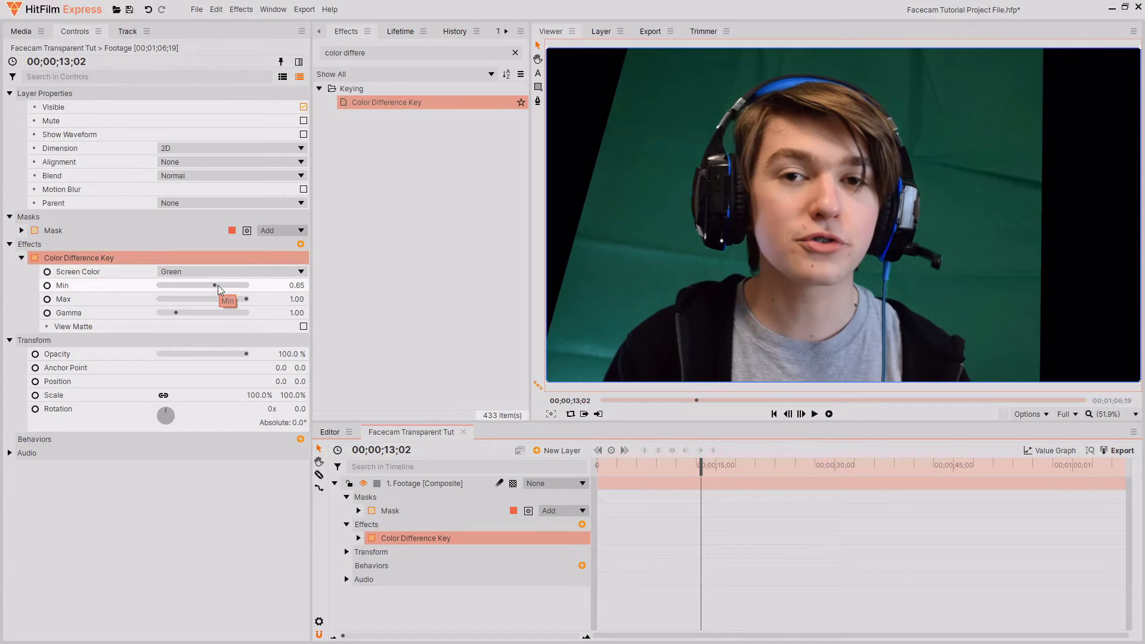
# - Raise the key's Min to 0.94 and add a Hue & RGB Key to the Footage layer
pyautogui.moveTo(217, 285); pyautogui.dragTo(247, 287)
pyautogui.tripleClick(418, 53)
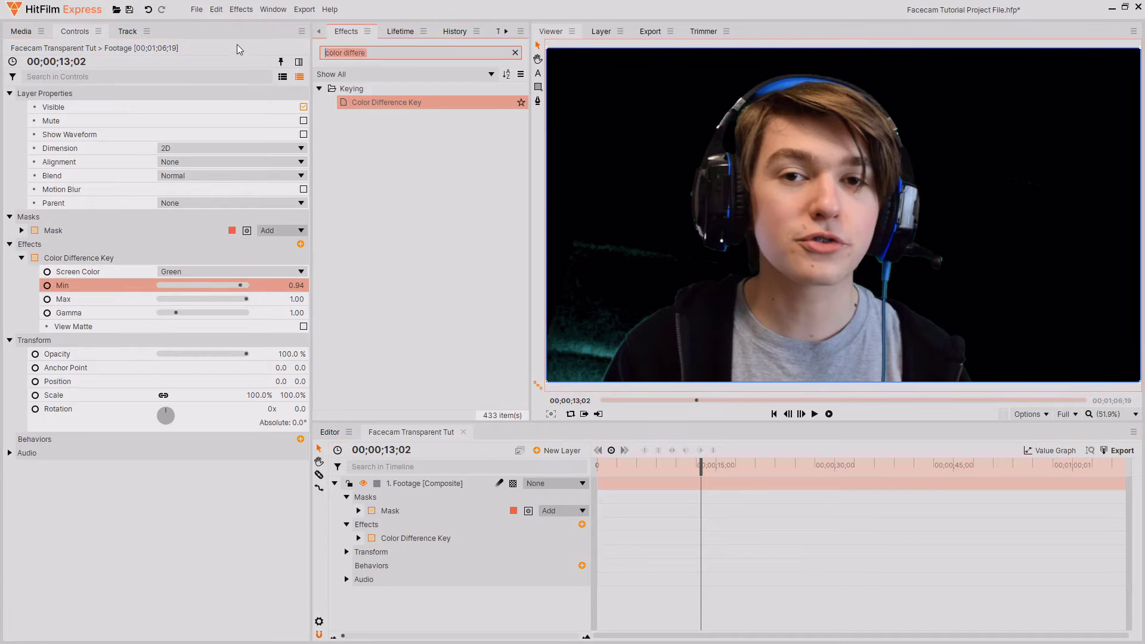
pyautogui.write('hue and rg')
pyautogui.press('BackSpace')
pyautogui.press('BackSpace')
pyautogui.press('BackSpace')
pyautogui.press('BackSpace')
pyautogui.press('BackSpace')
pyautogui.press('BackSpace')
pyautogui.press('BackSpace')
pyautogui.moveTo(377, 171); pyautogui.dragTo(133, 331)
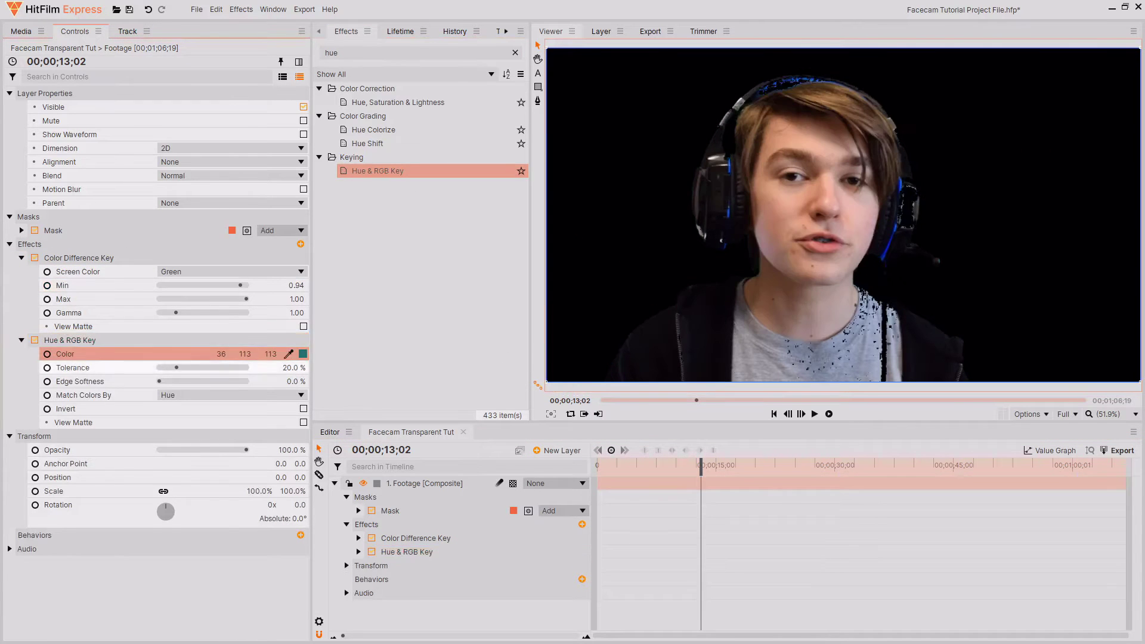
pyautogui.scroll(3, 850, 203)
pyautogui.scroll(-3, 849, 203)
# - Show transparency as a checkerboard, inspect the keyed edges, then return to the Fortnite timeline
pyautogui.click(1113, 414)
pyautogui.press('Escape')
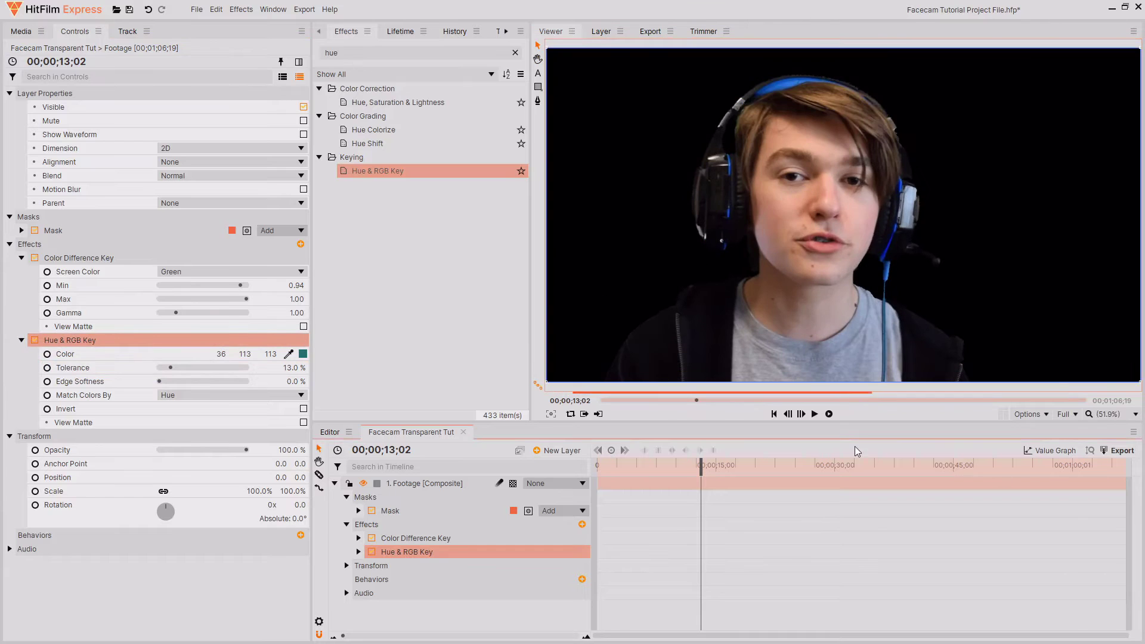
pyautogui.click(1030, 414)
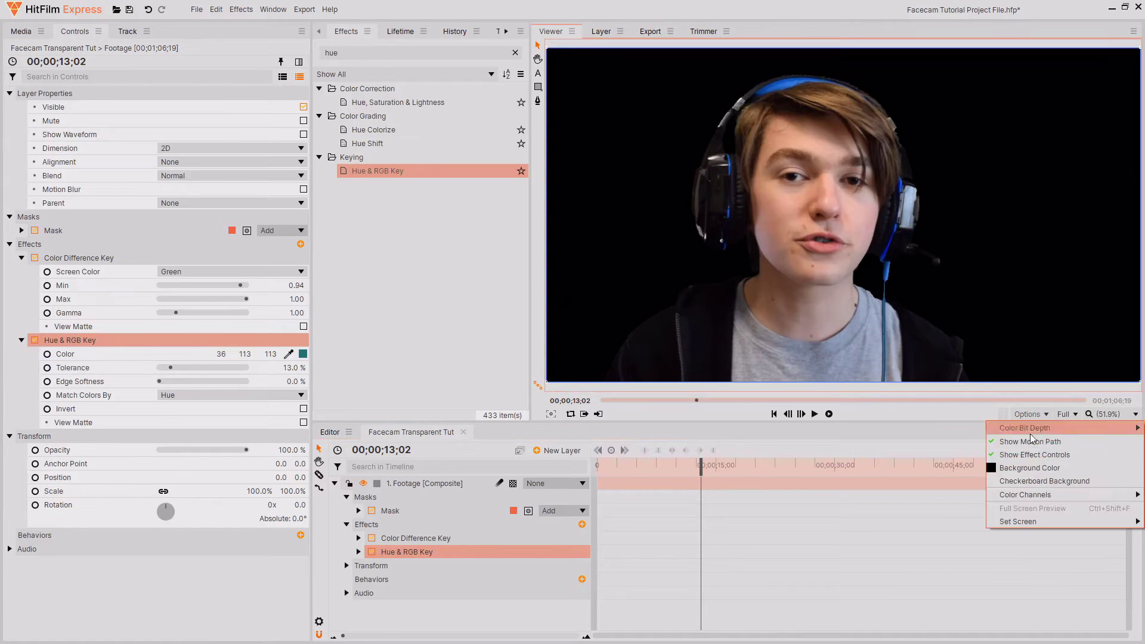
pyautogui.click(1025, 481)
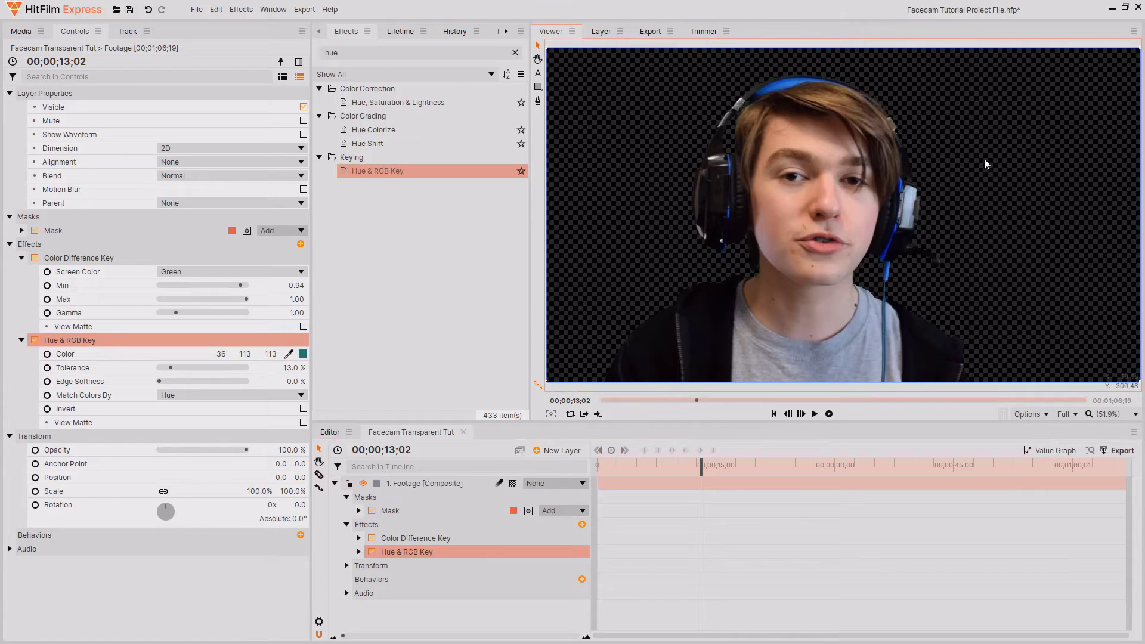
pyautogui.click(879, 117)
pyautogui.scroll(-1, 878, 113)
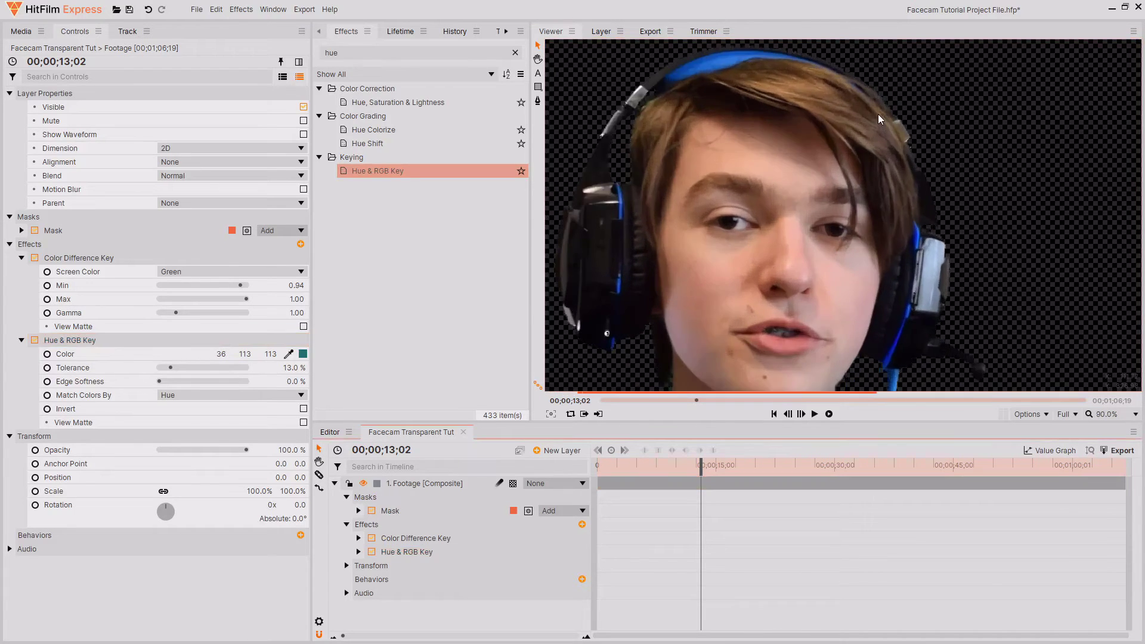
pyautogui.click(1127, 415)
pyautogui.click(1103, 614)
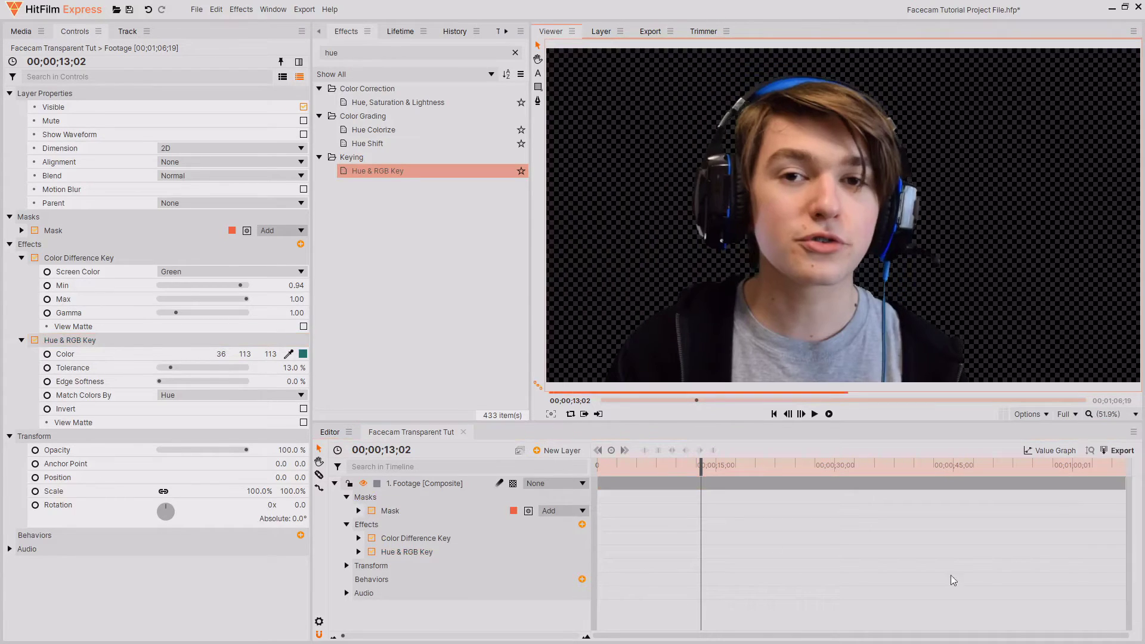
pyautogui.click(327, 431)
# - Place the Facecam Transparent Tut composite on a track above the Fortnite gameplay
pyautogui.click(513, 529)
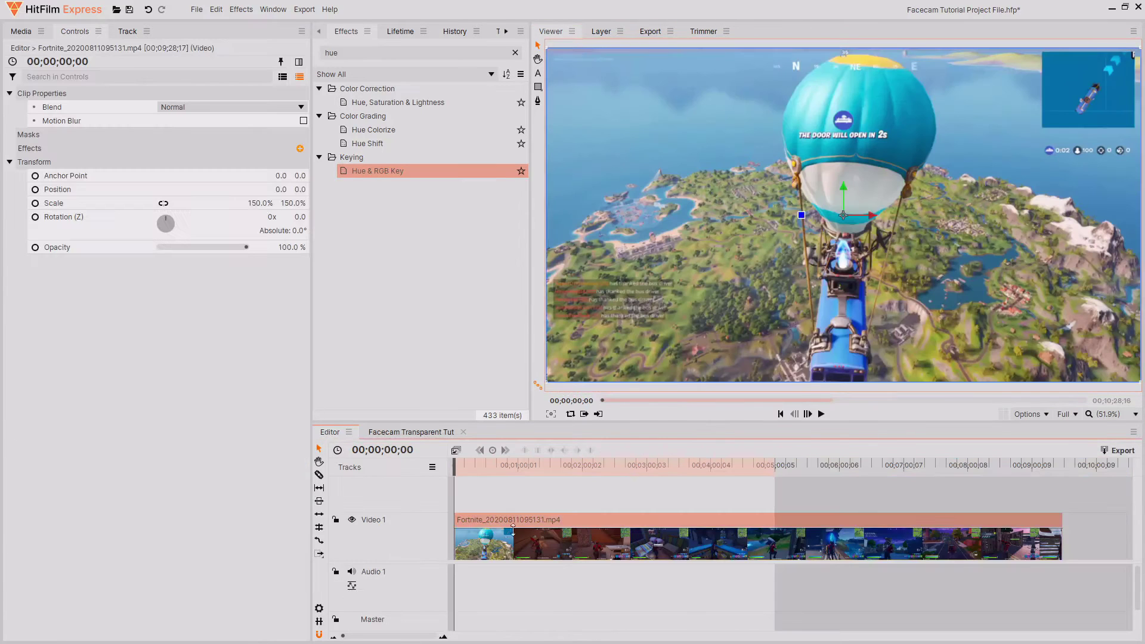
pyautogui.moveTo(459, 467)
pyautogui.mouseDown()
pyautogui.moveTo(473, 468)
pyautogui.moveTo(455, 468)
pyautogui.mouseUp()
pyautogui.click(20, 31)
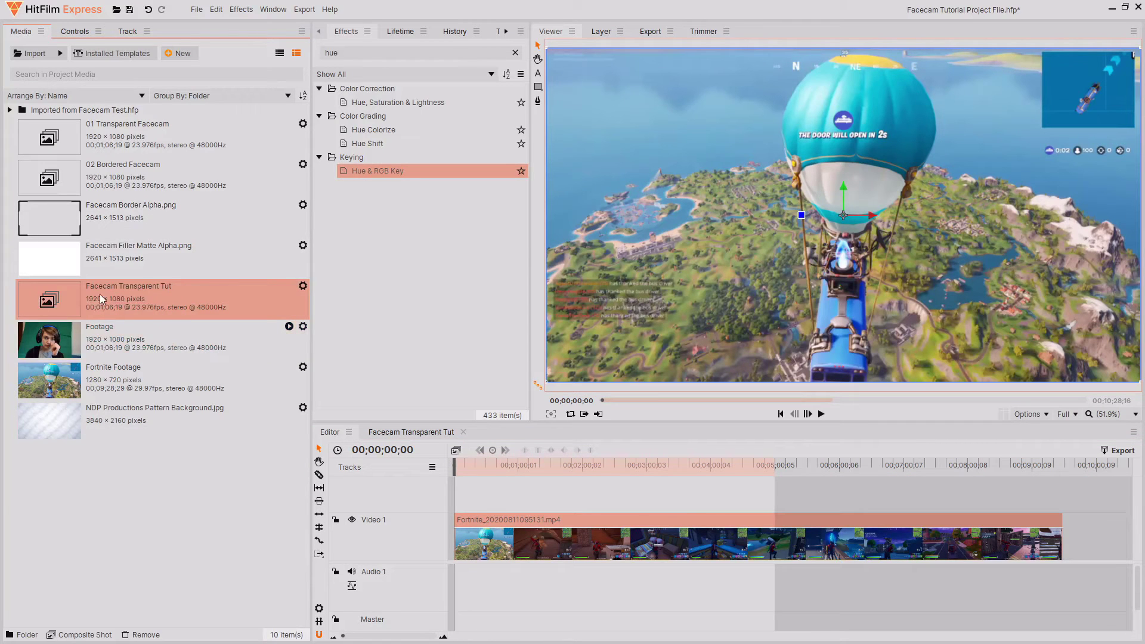
pyautogui.moveTo(102, 298); pyautogui.dragTo(459, 501)
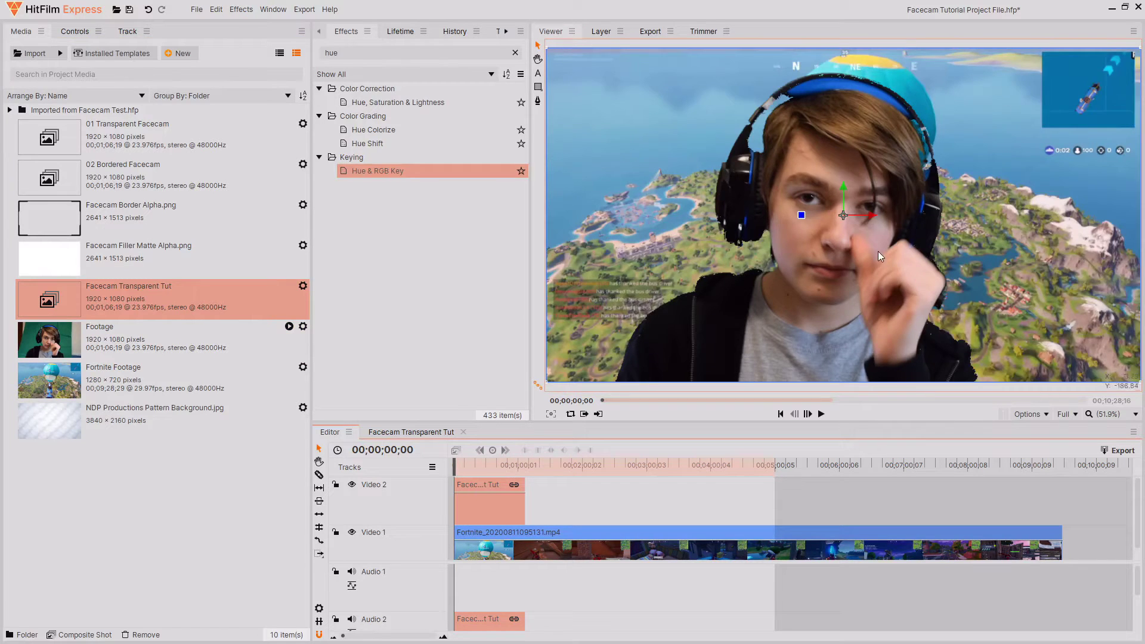
pyautogui.scroll(-3, 878, 252)
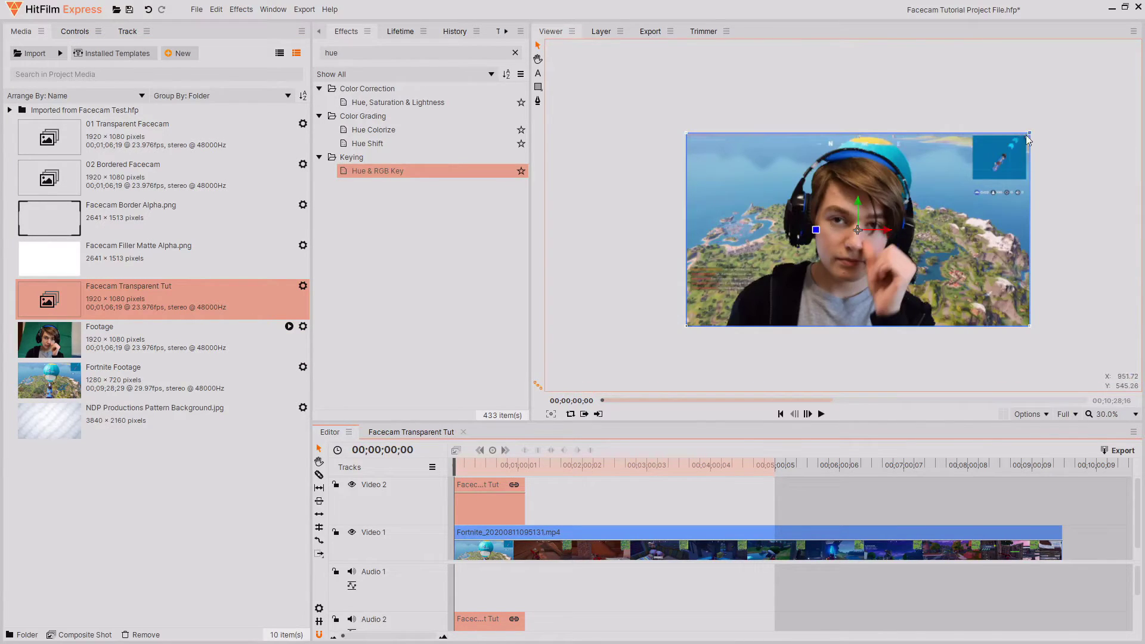
pyautogui.scroll(3, 786, 249)
pyautogui.scroll(-3, 870, 251)
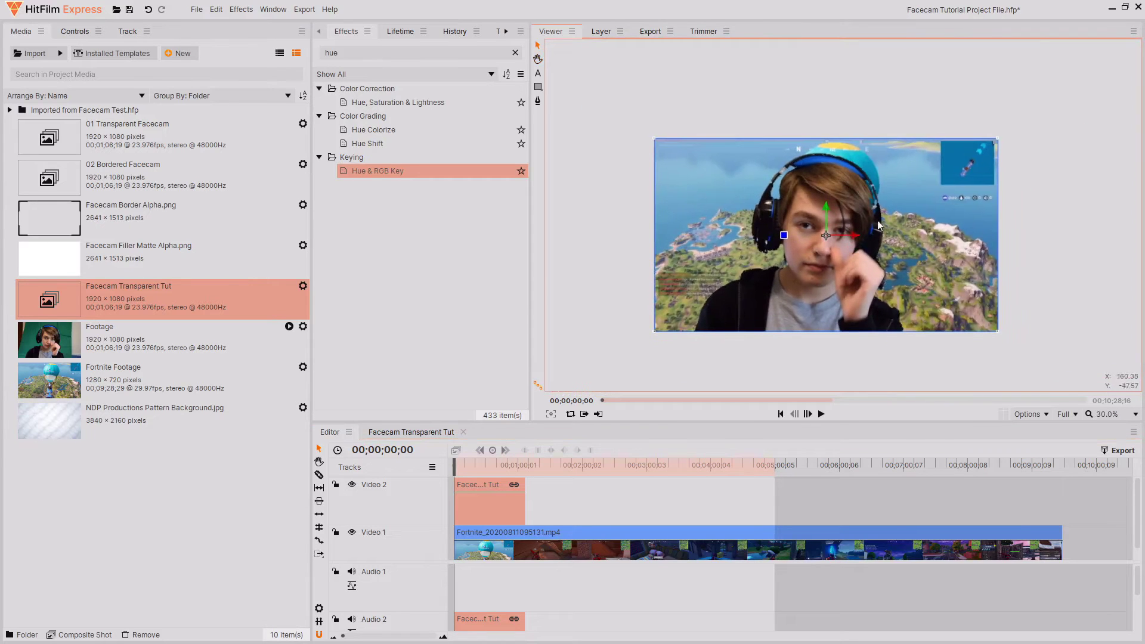
# - Shrink the facecam into a small lower-left overlay and play back to check it
pyautogui.moveTo(999, 144); pyautogui.dragTo(905, 192)
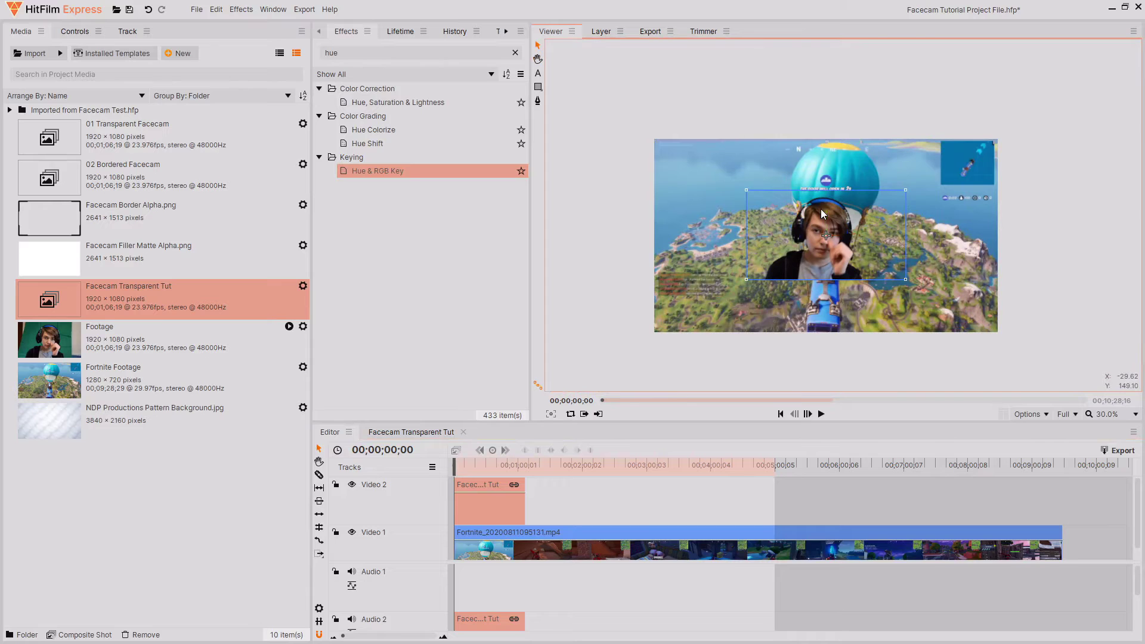
pyautogui.moveTo(822, 210); pyautogui.dragTo(743, 276)
pyautogui.click(1108, 413)
pyautogui.click(1107, 603)
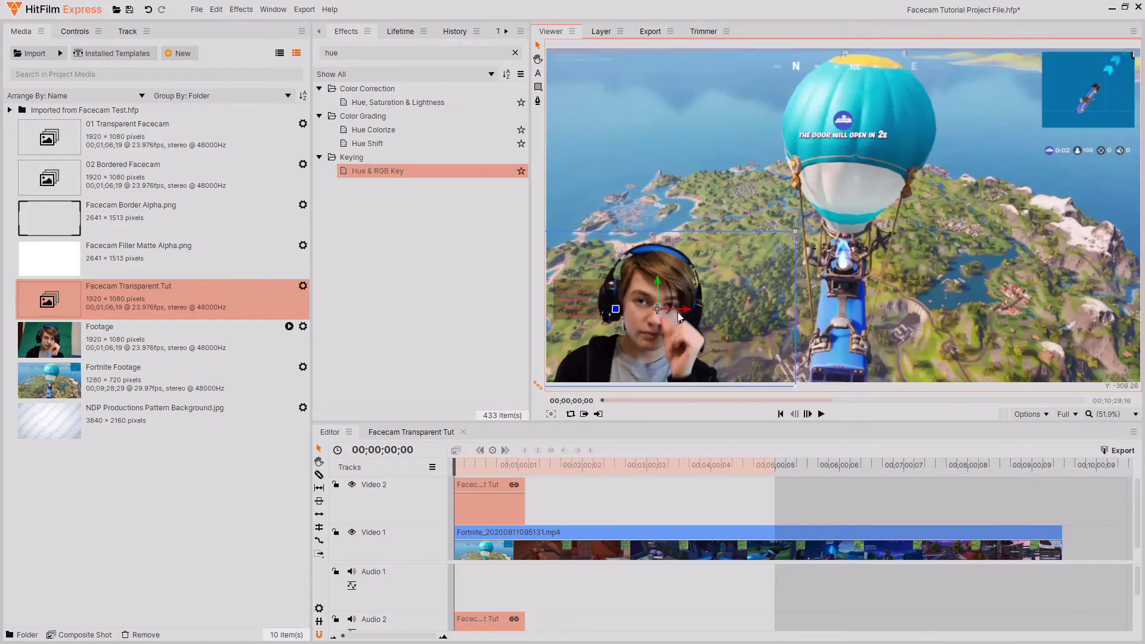
pyautogui.click(749, 196)
pyautogui.click(710, 310)
pyautogui.press('space')
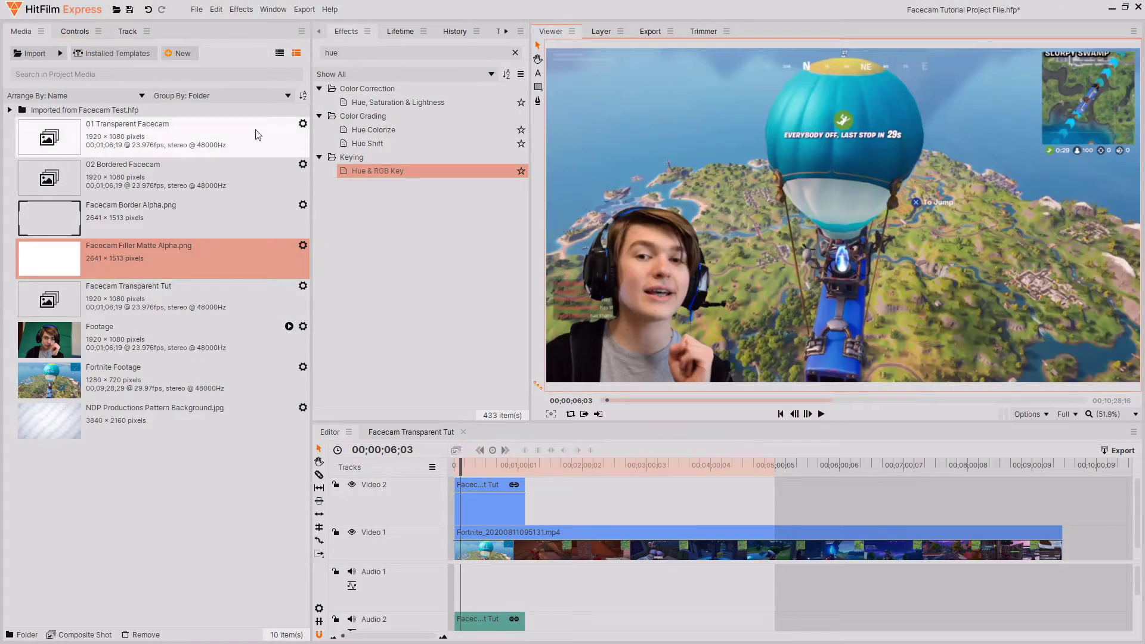
# - Duplicate the Facecam Transparent Tut composite in the Media panel
pyautogui.click(173, 329)
pyautogui.rightClick(173, 331)
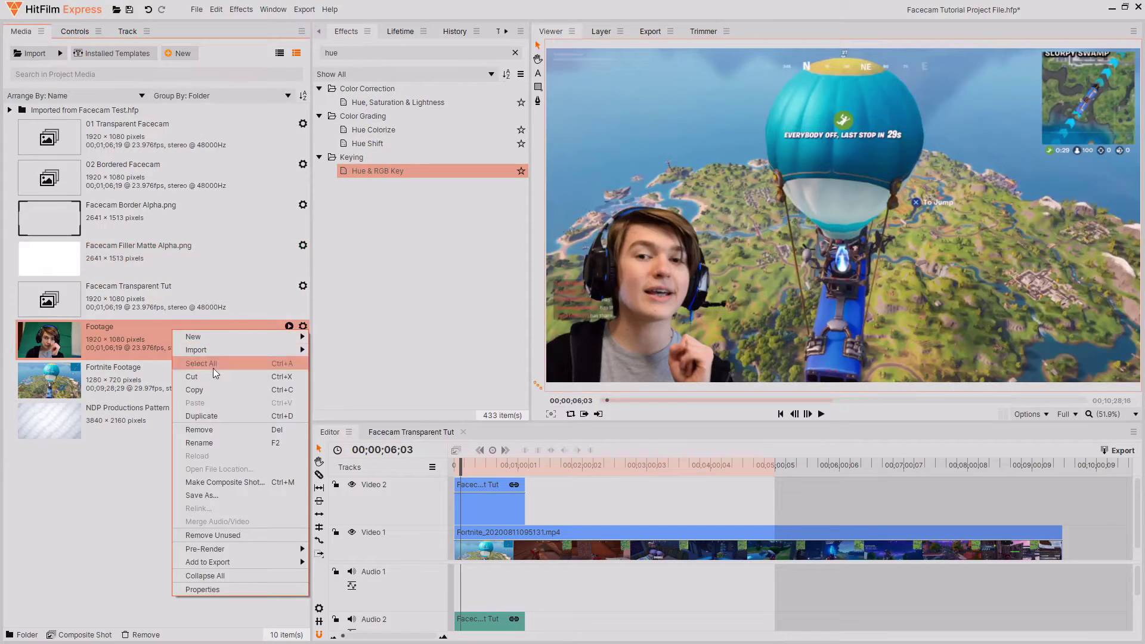
pyautogui.click(112, 478)
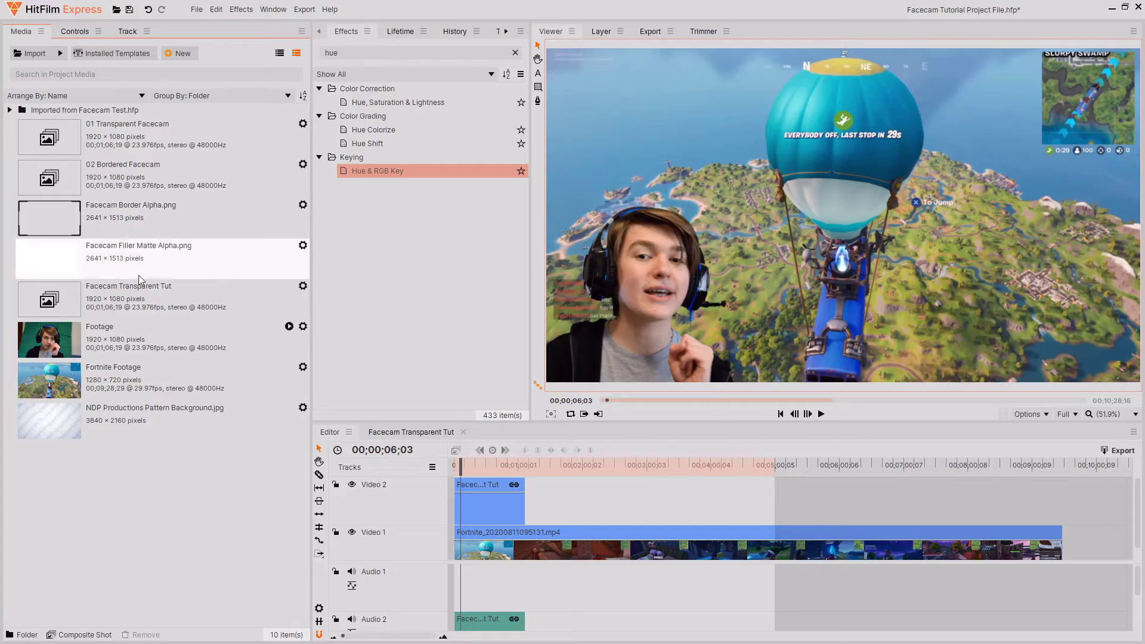
pyautogui.click(118, 291)
pyautogui.rightClick(187, 287)
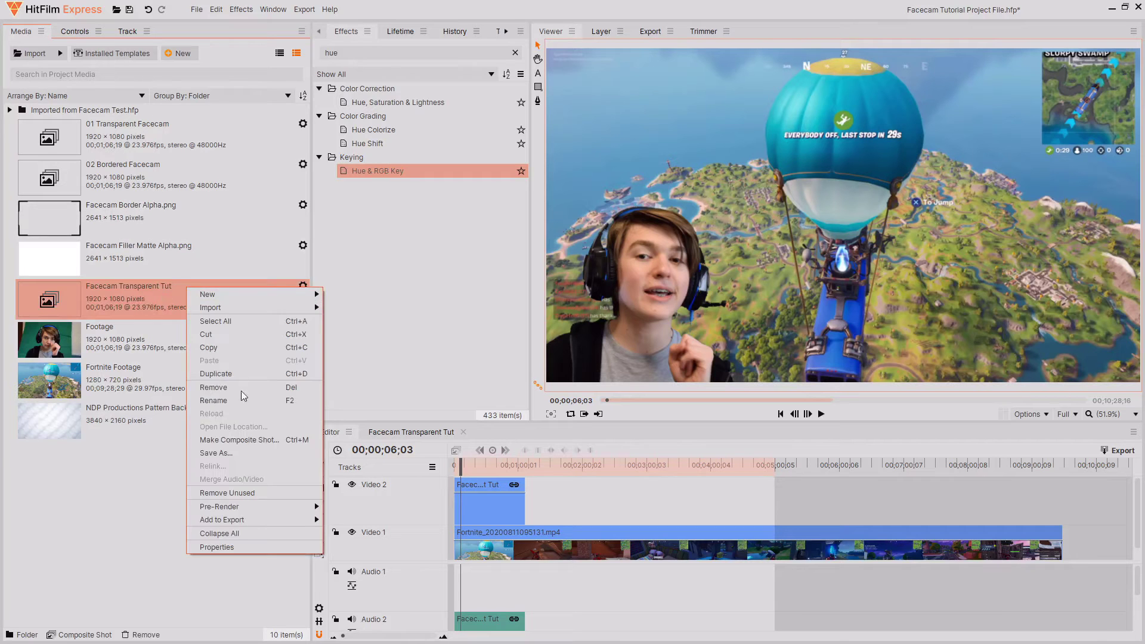
pyautogui.click(245, 442)
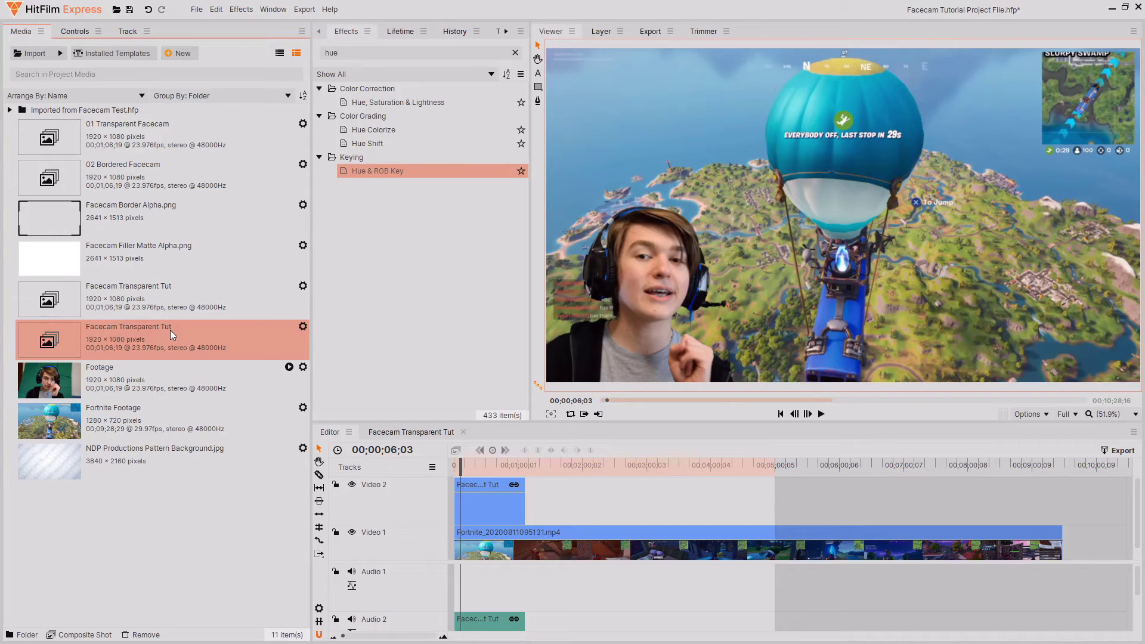
# - Rename the duplicate composite to fACECAM bORDER
pyautogui.click(170, 331)
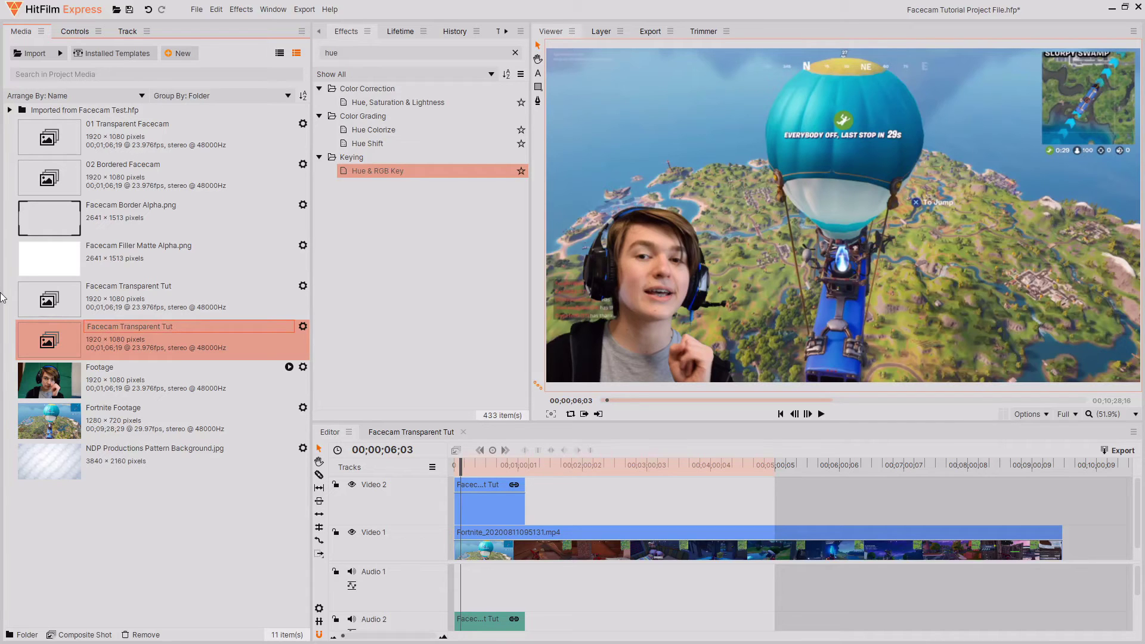
pyautogui.hotkey('ctrl', 'a')
pyautogui.press('BackSpace')
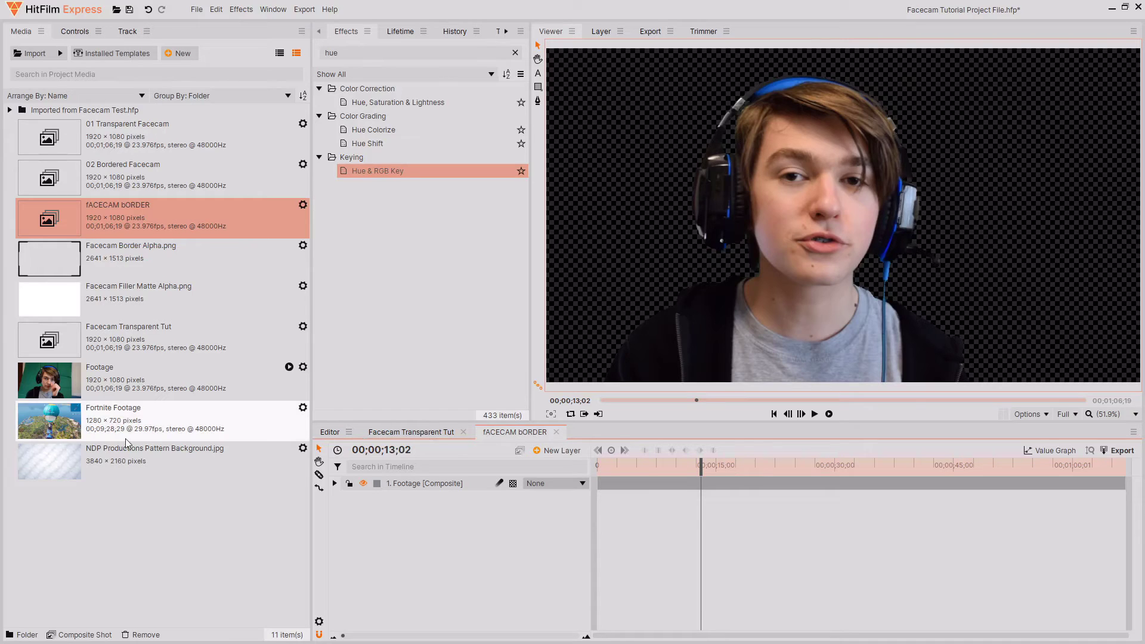
# - Add Facecam Border Alpha.png and Facecam Filler Matte Alpha.png as layers above Footage
pyautogui.click(145, 249)
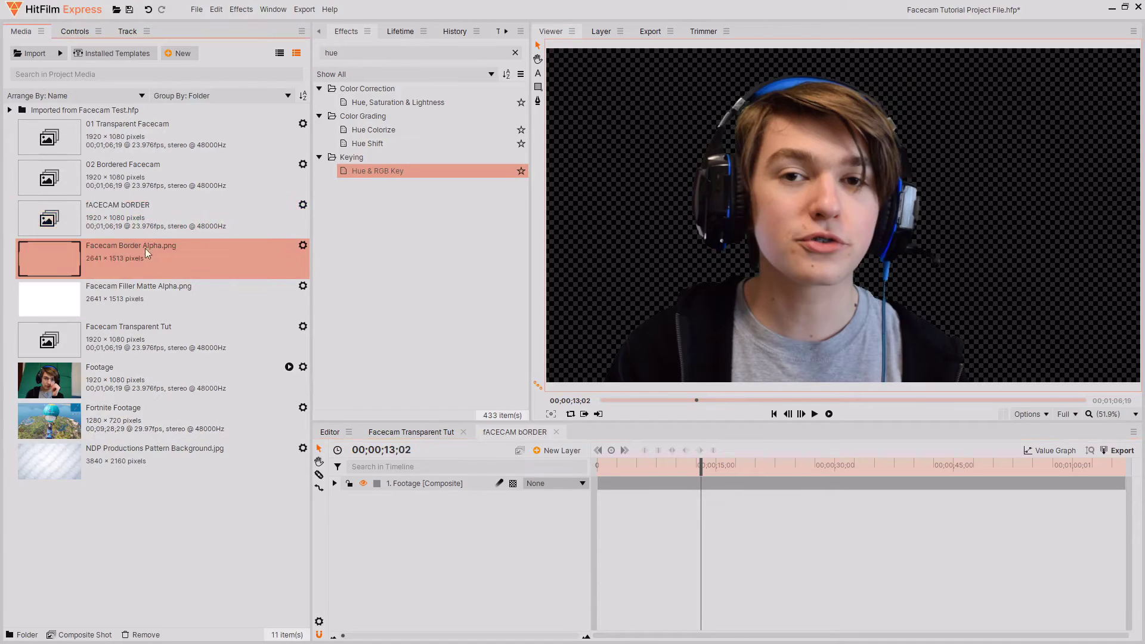
pyautogui.keyDown('shift'); pyautogui.click(110, 286); pyautogui.keyUp('shift')
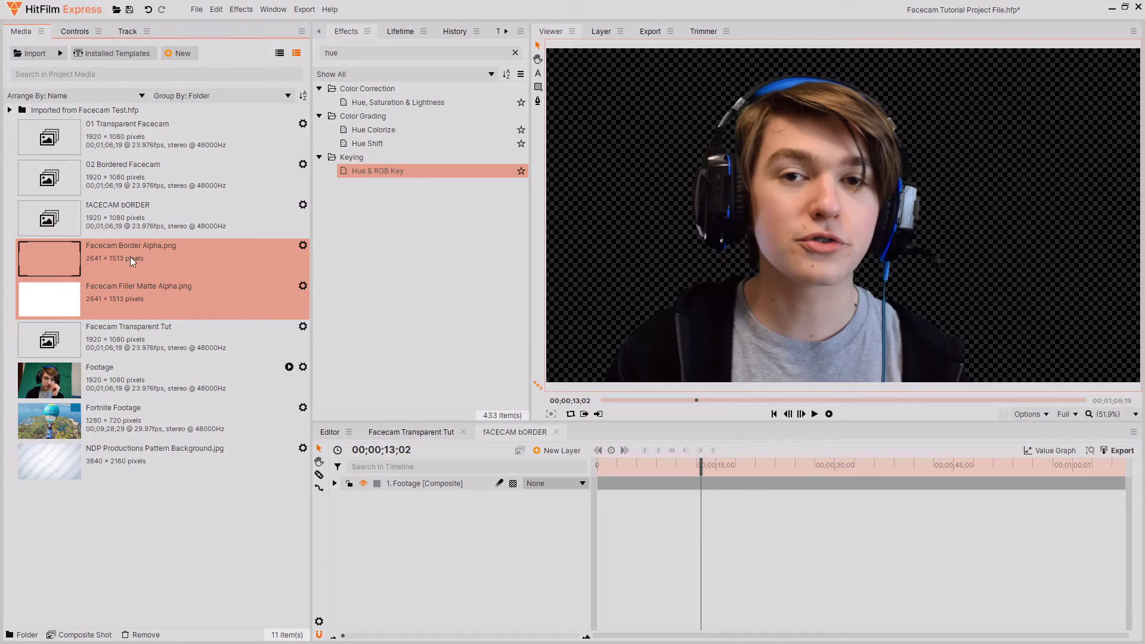
pyautogui.moveTo(133, 258); pyautogui.dragTo(407, 477)
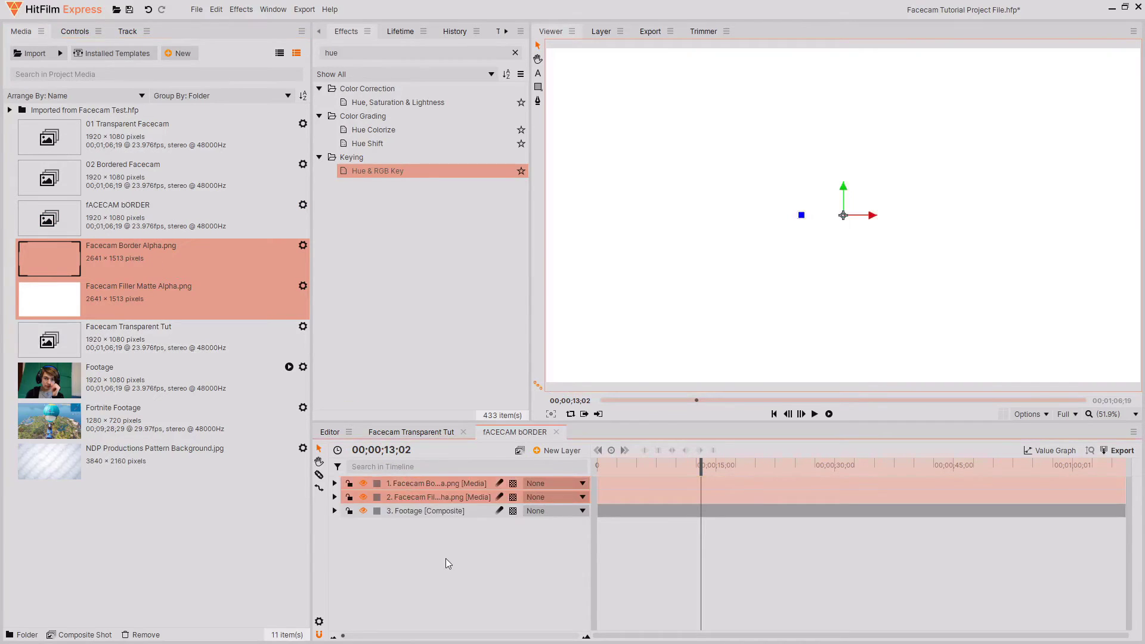
pyautogui.scroll(-4, 798, 195)
pyautogui.click(1134, 414)
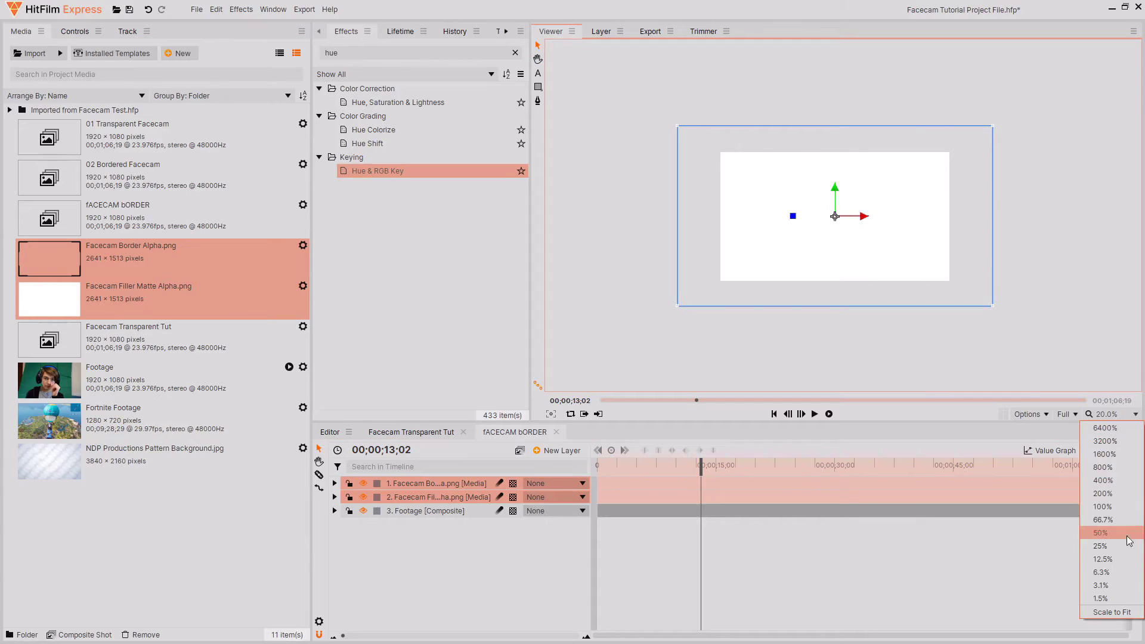
pyautogui.click(1109, 605)
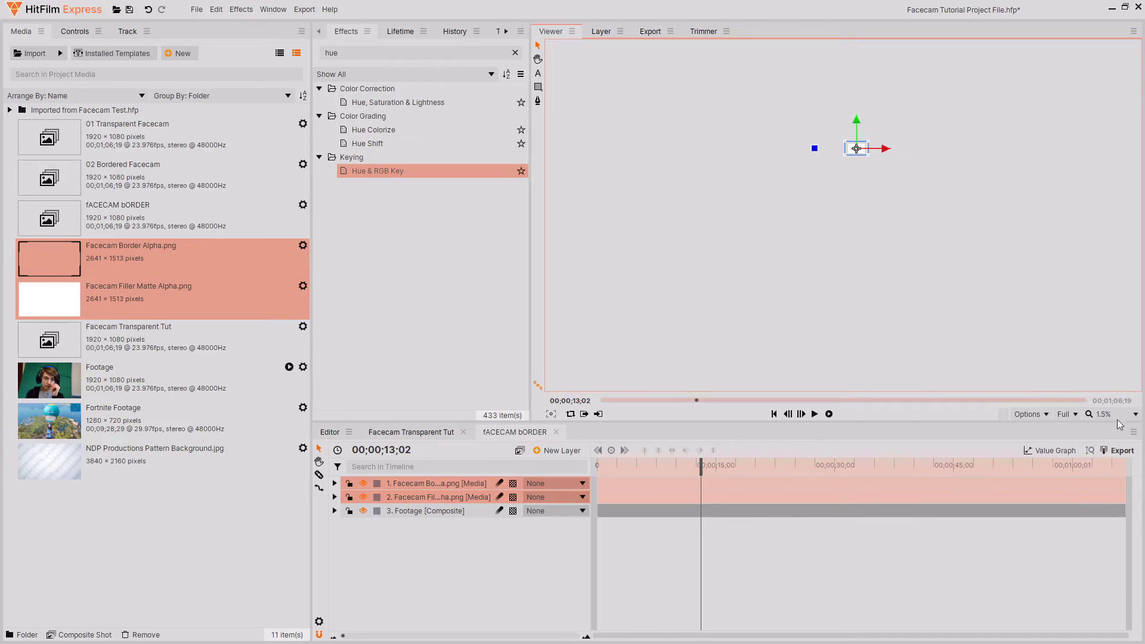
pyautogui.click(1133, 415)
pyautogui.click(1127, 590)
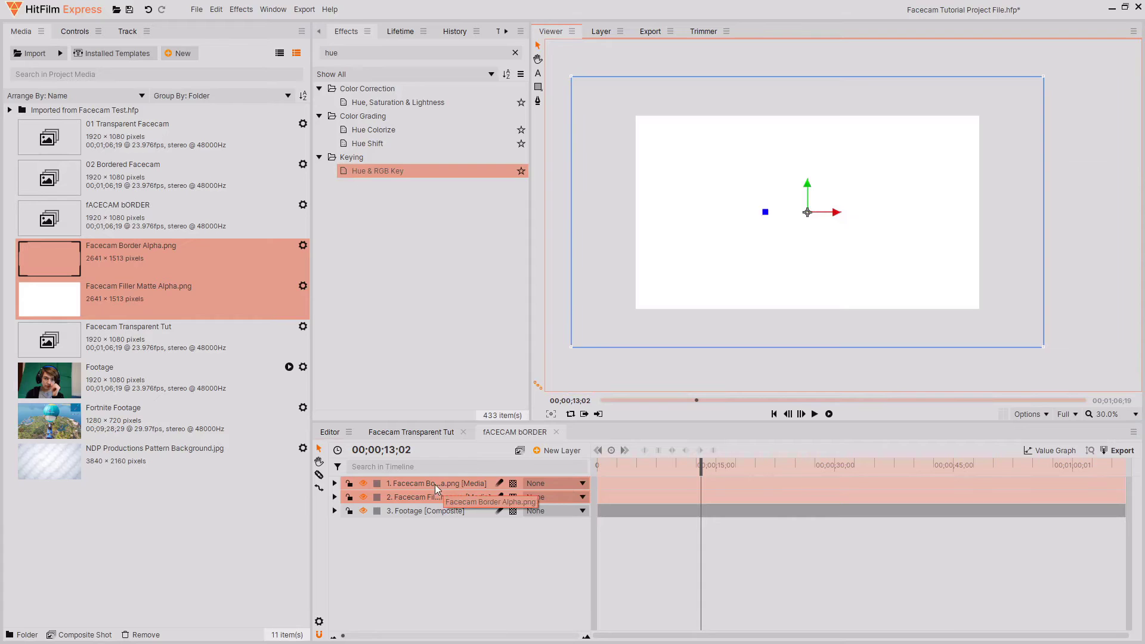
# - Scale both image layers to fit the frame and inspect the border's corner
pyautogui.rightClick(435, 485)
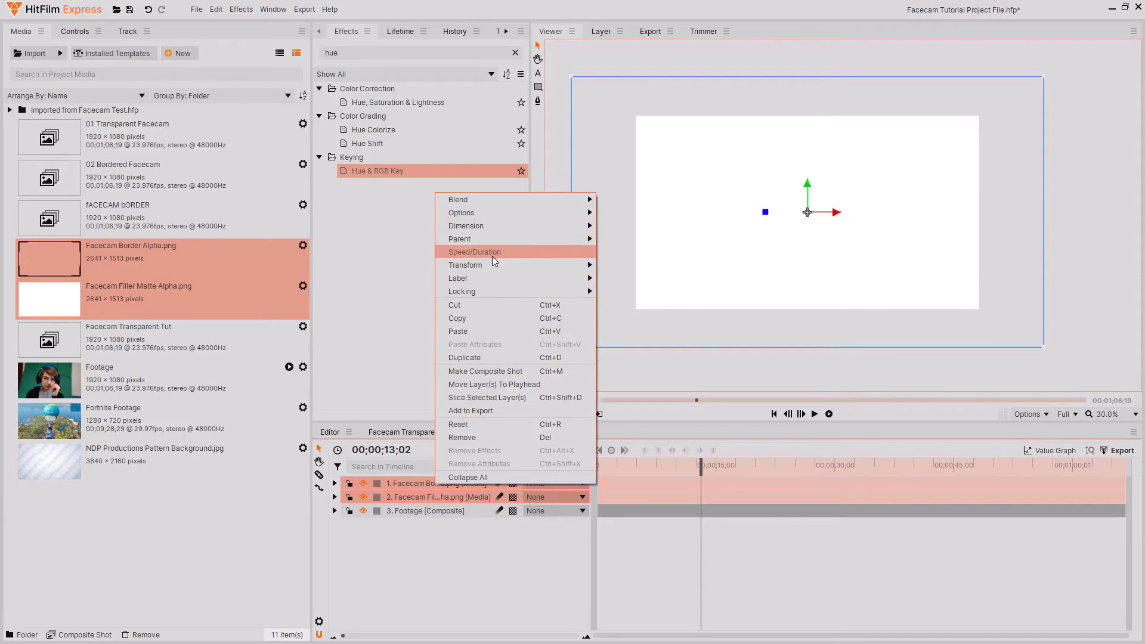
pyautogui.moveTo(495, 265)
pyautogui.click(626, 267)
pyautogui.click(471, 532)
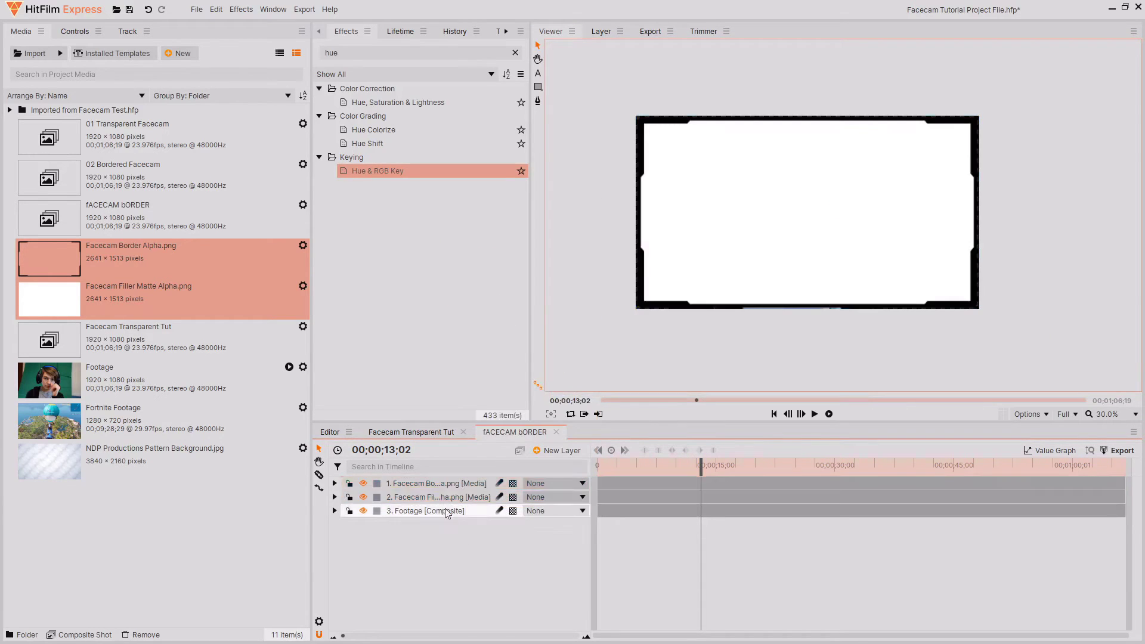
pyautogui.click(442, 496)
pyautogui.keyDown('shift'); pyautogui.click(438, 483); pyautogui.keyUp('shift')
pyautogui.scroll(2, 754, 132)
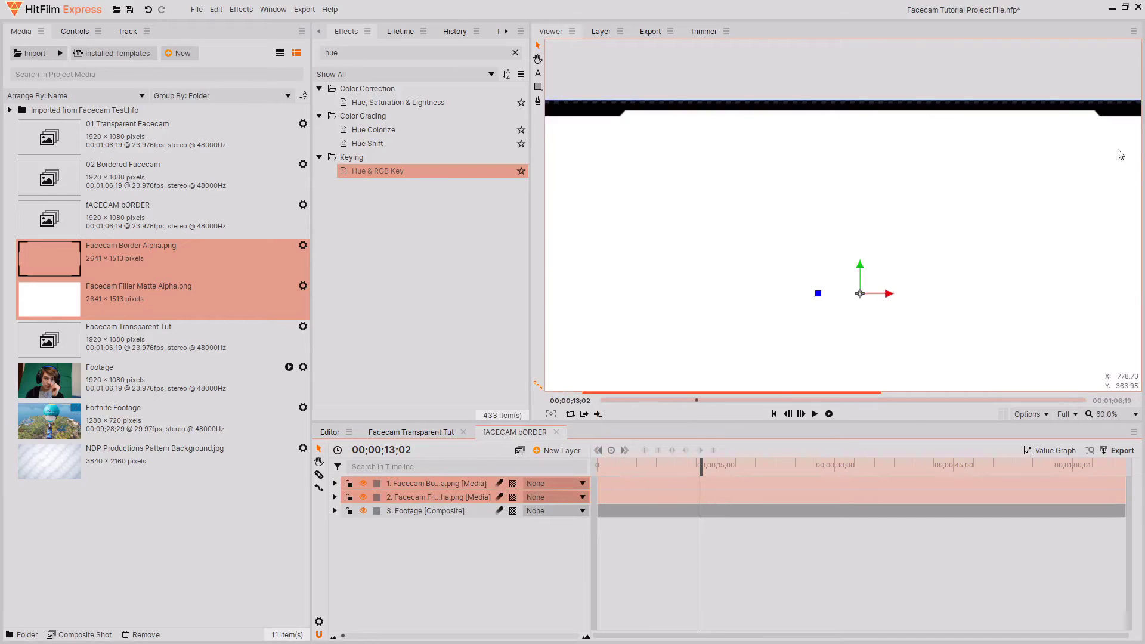
pyautogui.moveTo(1120, 154); pyautogui.dragTo(706, 179)
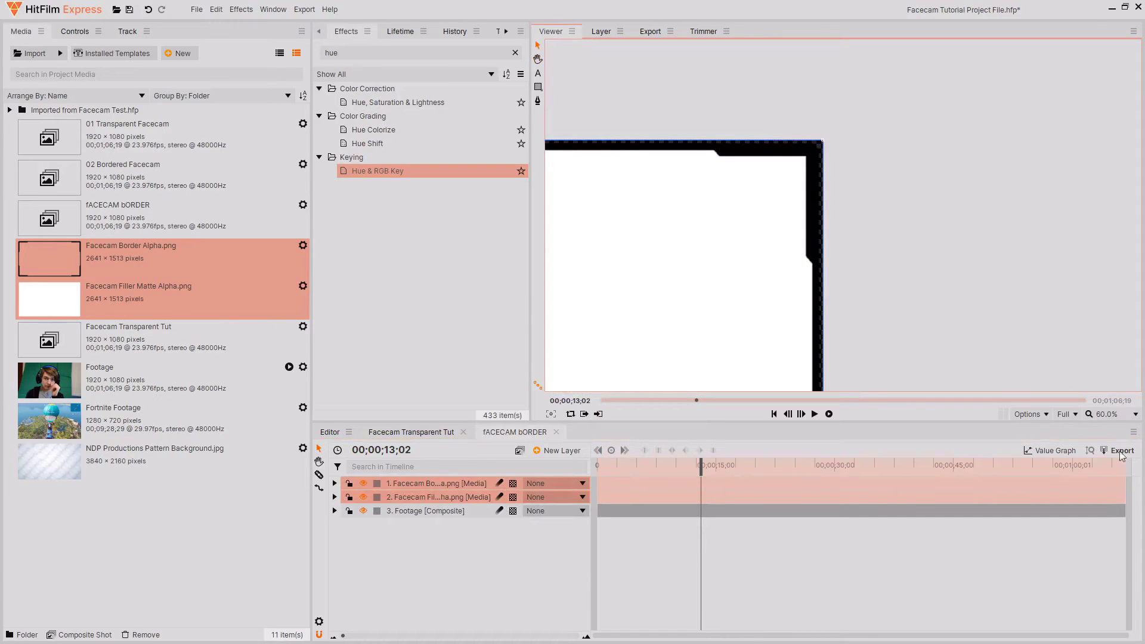
# - Hide the filler matte layer and move it beneath Footage
pyautogui.click(390, 498)
pyautogui.click(360, 498)
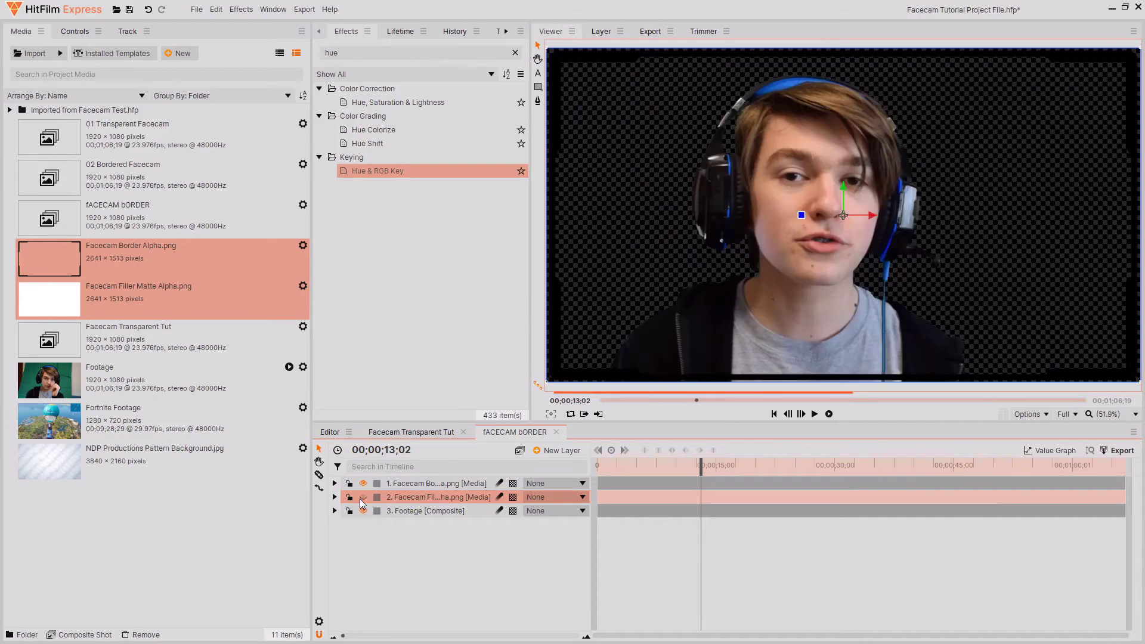
pyautogui.moveTo(359, 499); pyautogui.dragTo(384, 511)
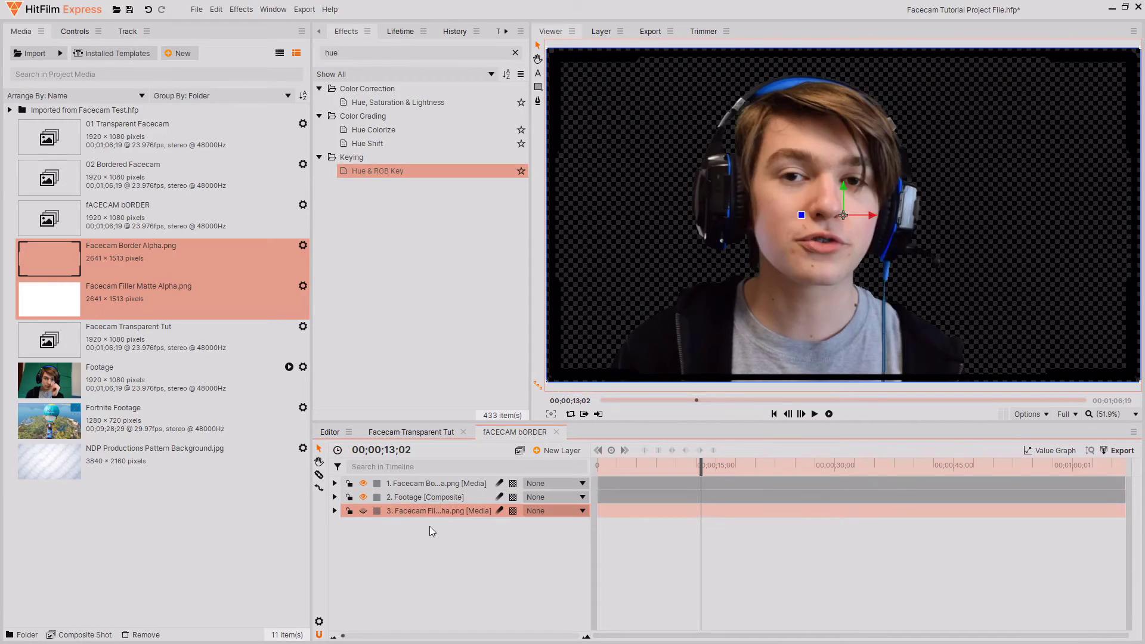
pyautogui.click(420, 497)
pyautogui.click(415, 482)
pyautogui.keyDown('ctrl'); pyautogui.click(414, 482); pyautogui.keyUp('ctrl')
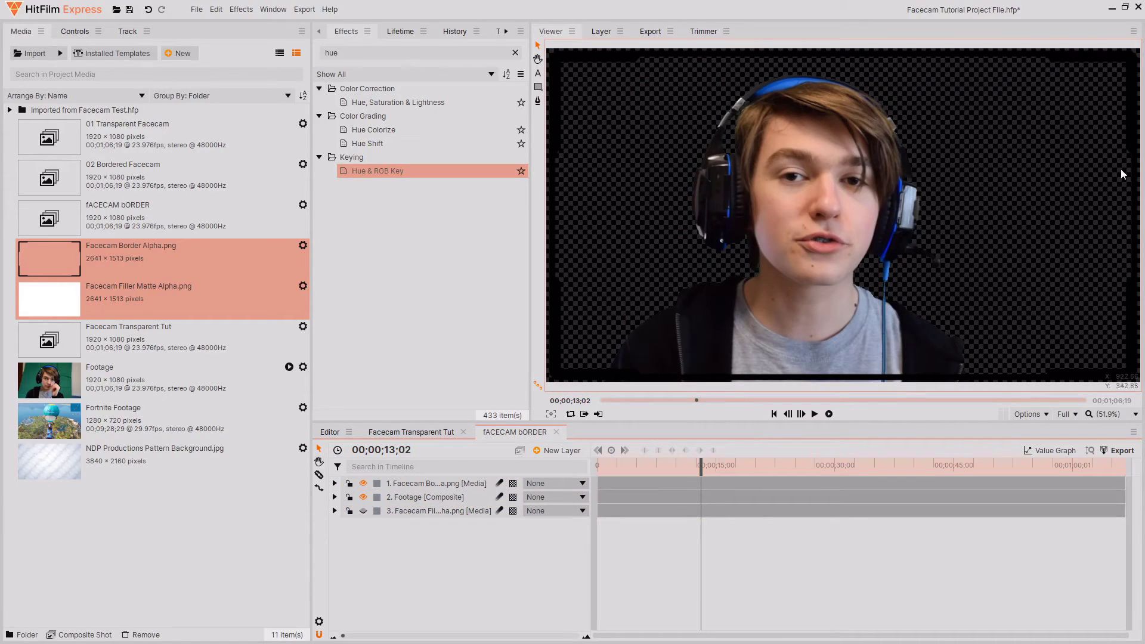
# - Add Fill Color to the border layer and set it to light blue (61, 192, 242)
pyautogui.doubleClick(450, 59)
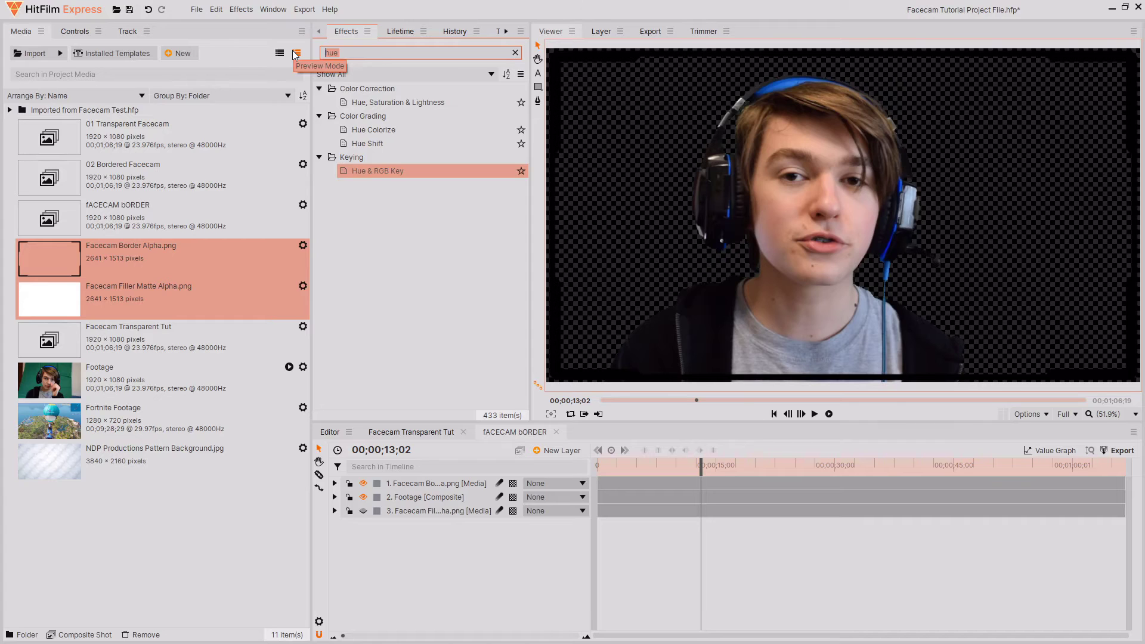
pyautogui.write('FILL COLOR')
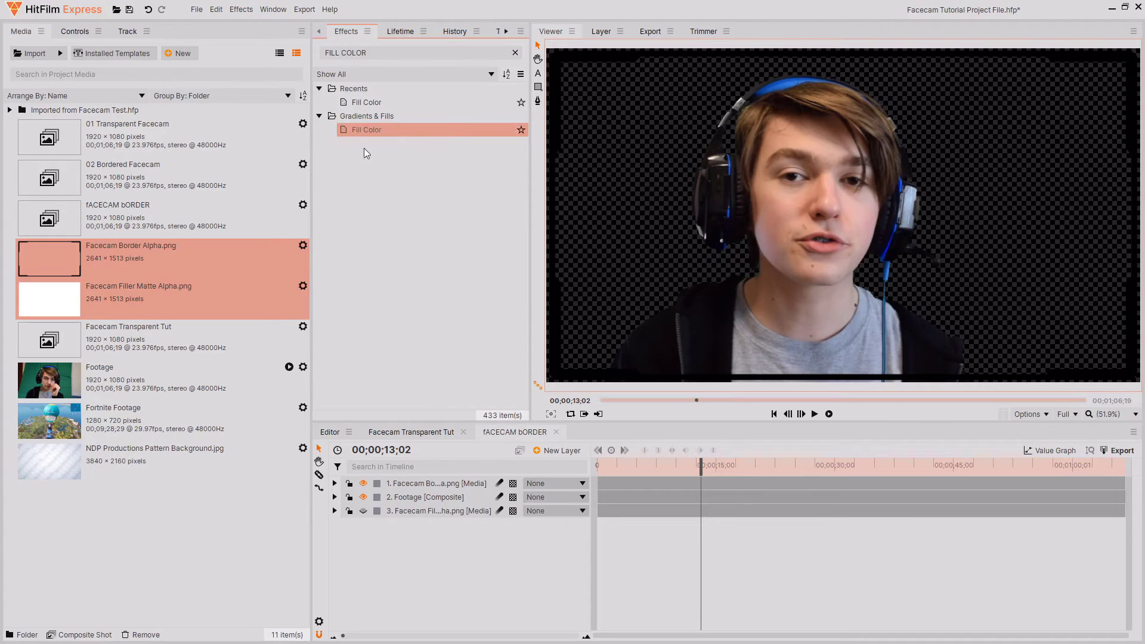
pyautogui.moveTo(384, 130); pyautogui.dragTo(448, 484)
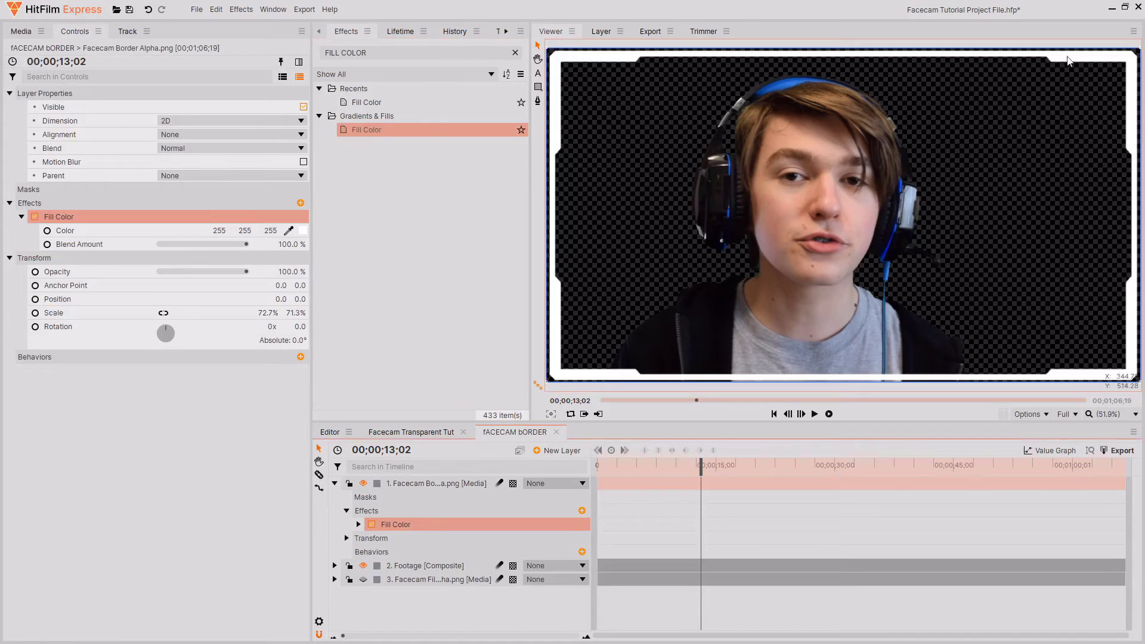
pyautogui.click(303, 231)
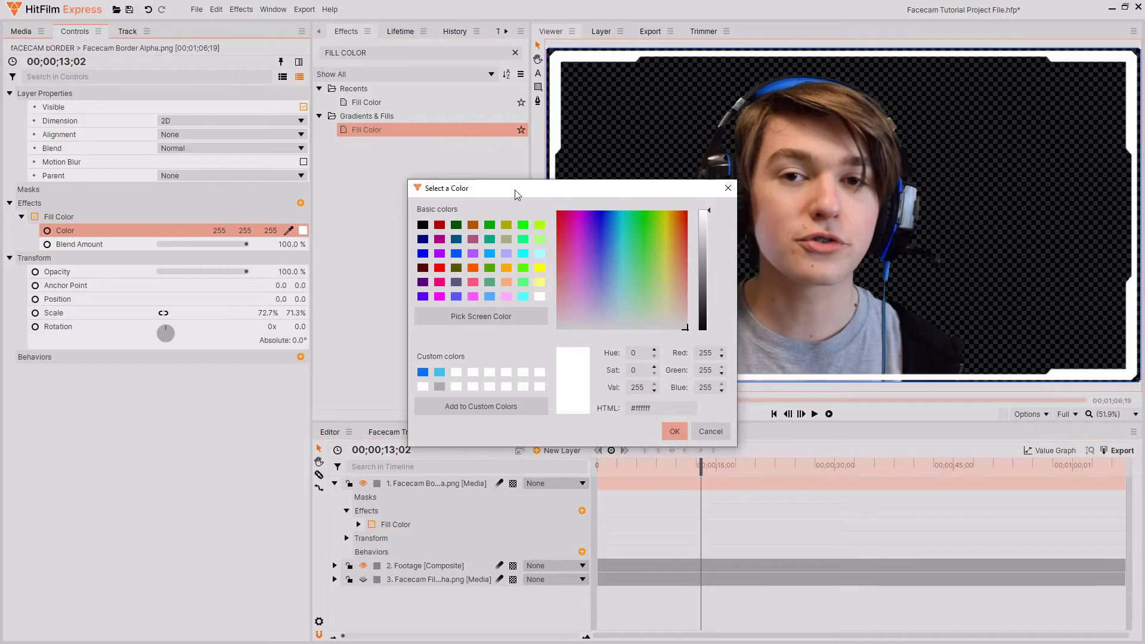
pyautogui.moveTo(516, 192); pyautogui.dragTo(542, 173)
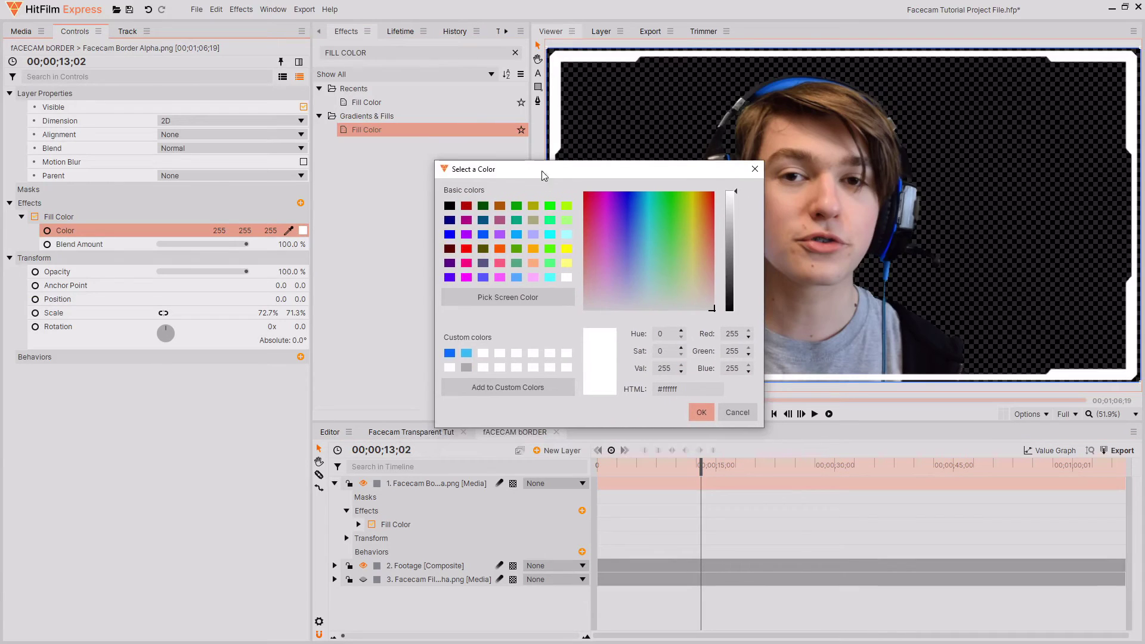
pyautogui.click(467, 354)
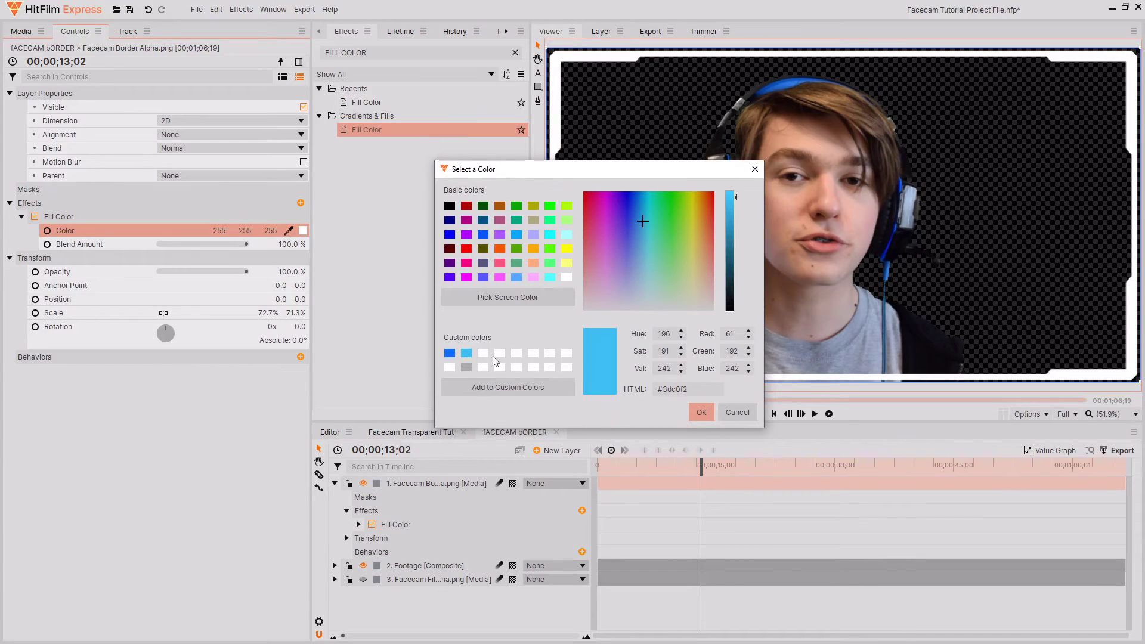
pyautogui.click(699, 414)
pyautogui.click(492, 345)
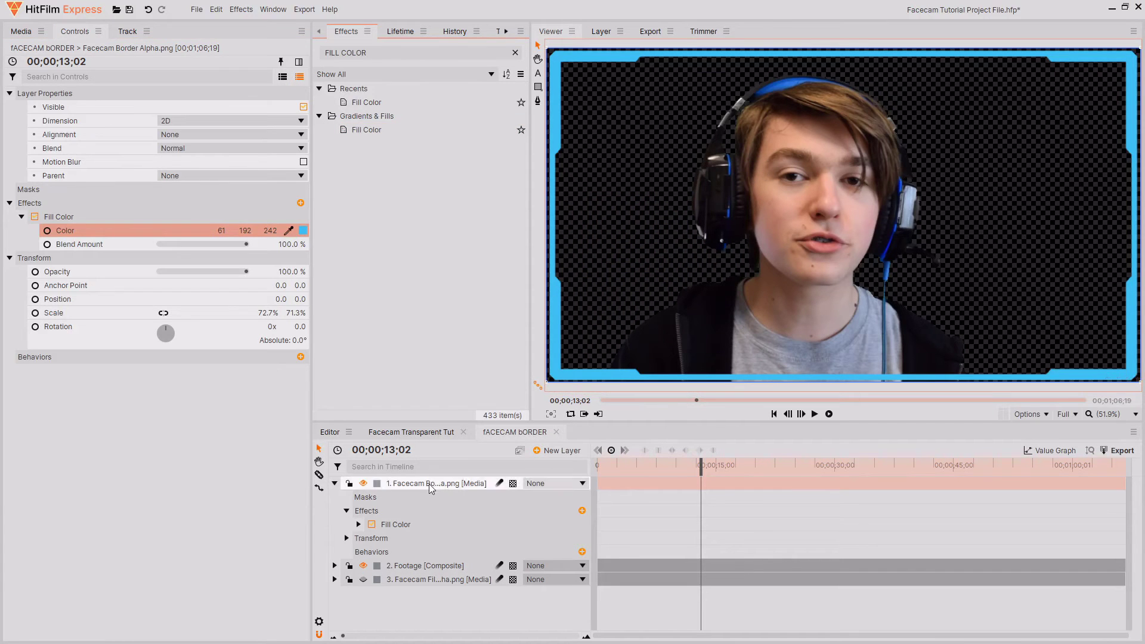
pyautogui.click(428, 524)
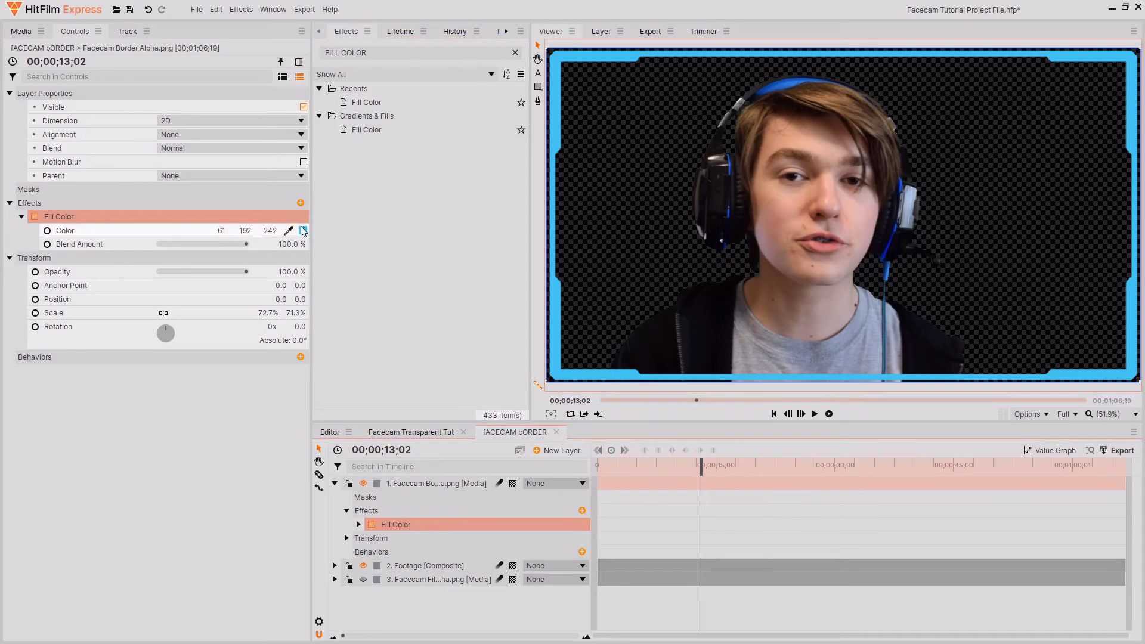
pyautogui.click(303, 230)
pyautogui.click(711, 433)
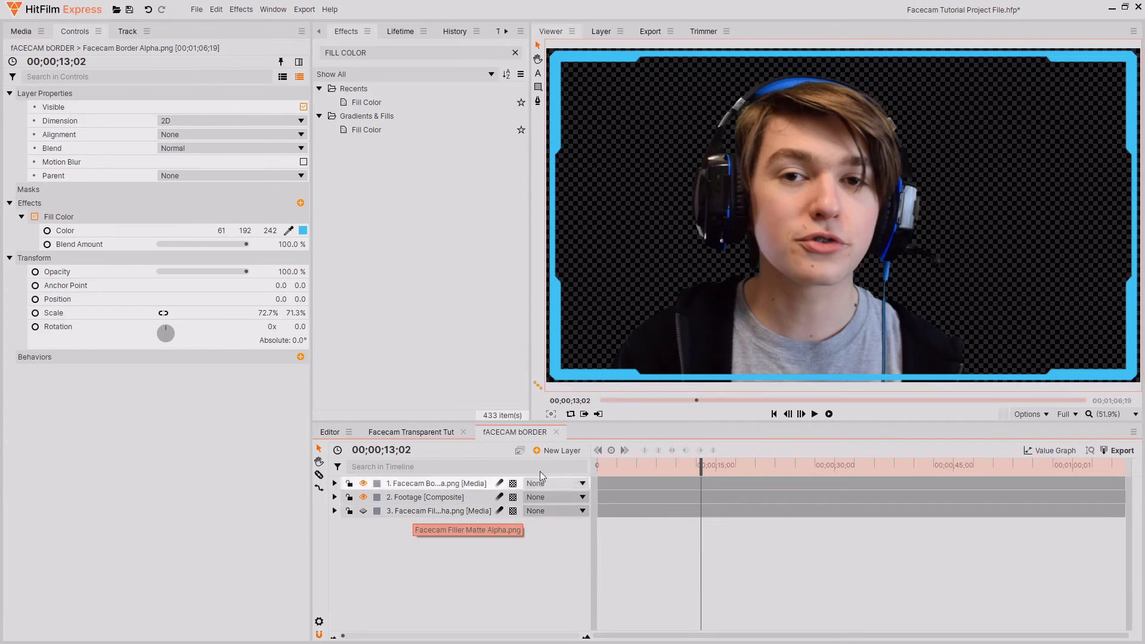
# - Move the Facecam Filler Matte layer up under the border and make it visible
pyautogui.scroll(6, 699, 370)
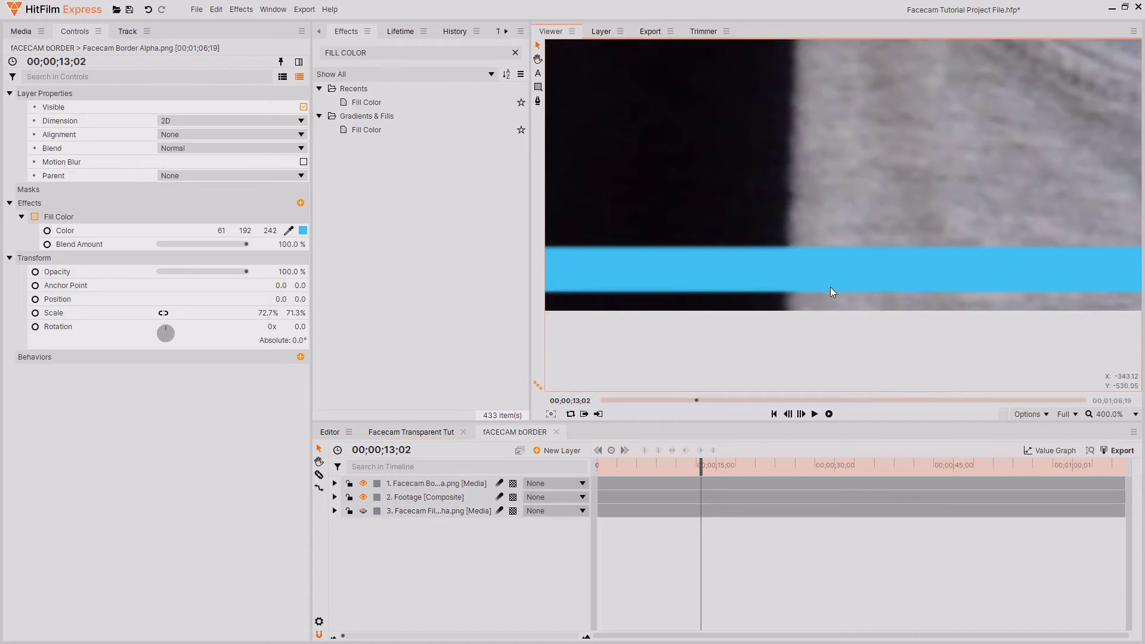
pyautogui.scroll(-5, 886, 294)
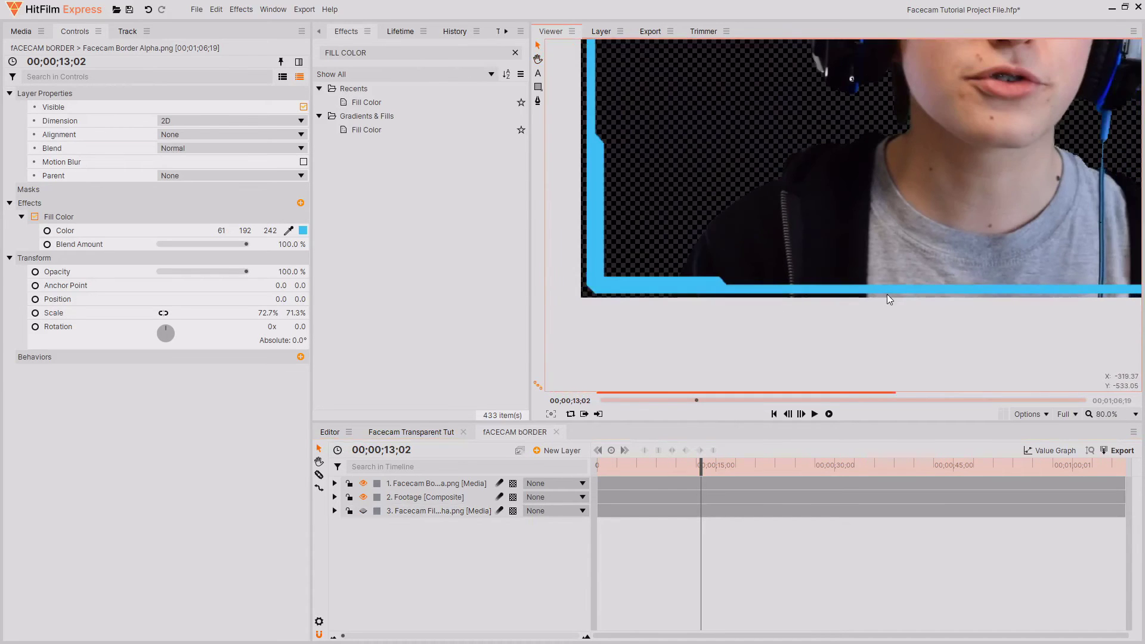
pyautogui.click(646, 337)
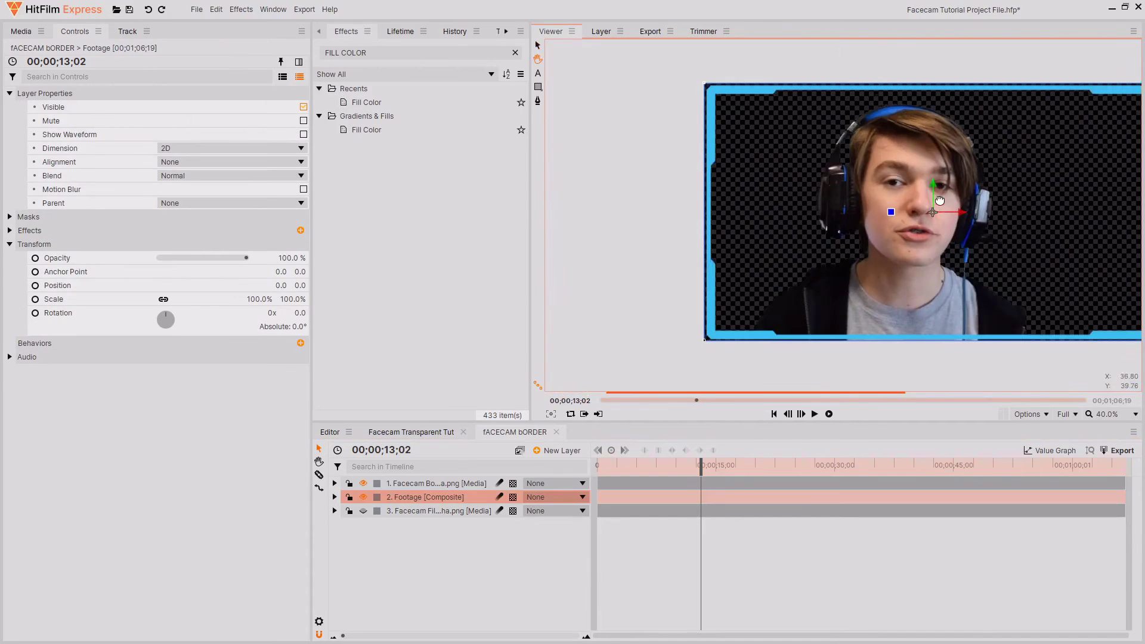
pyautogui.click(1108, 415)
pyautogui.click(1115, 575)
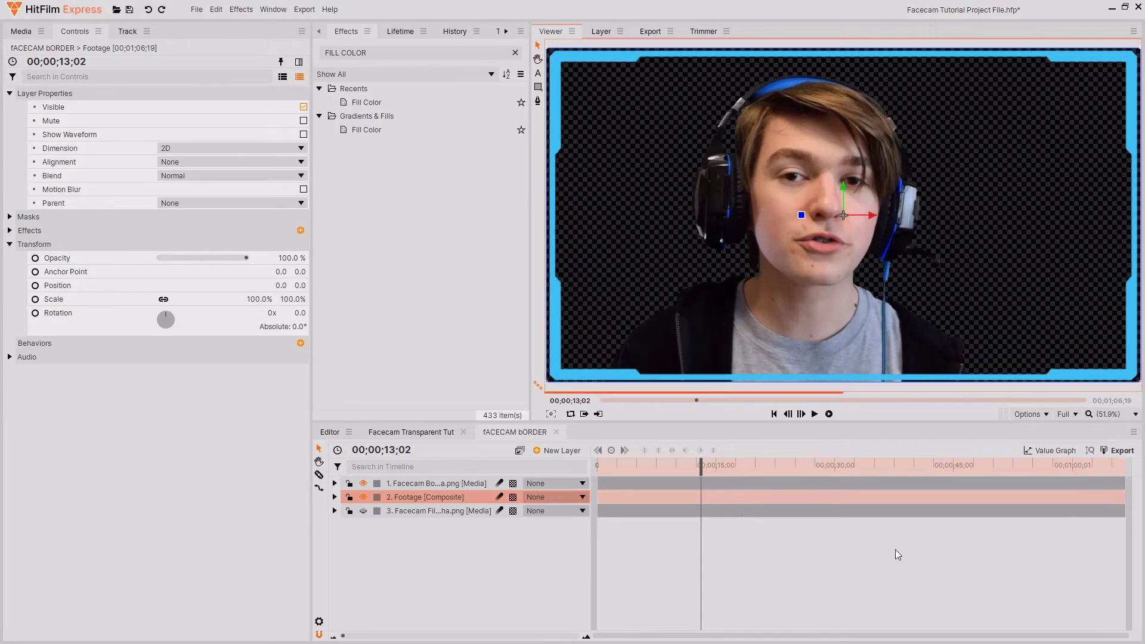
pyautogui.click(426, 485)
pyautogui.click(427, 509)
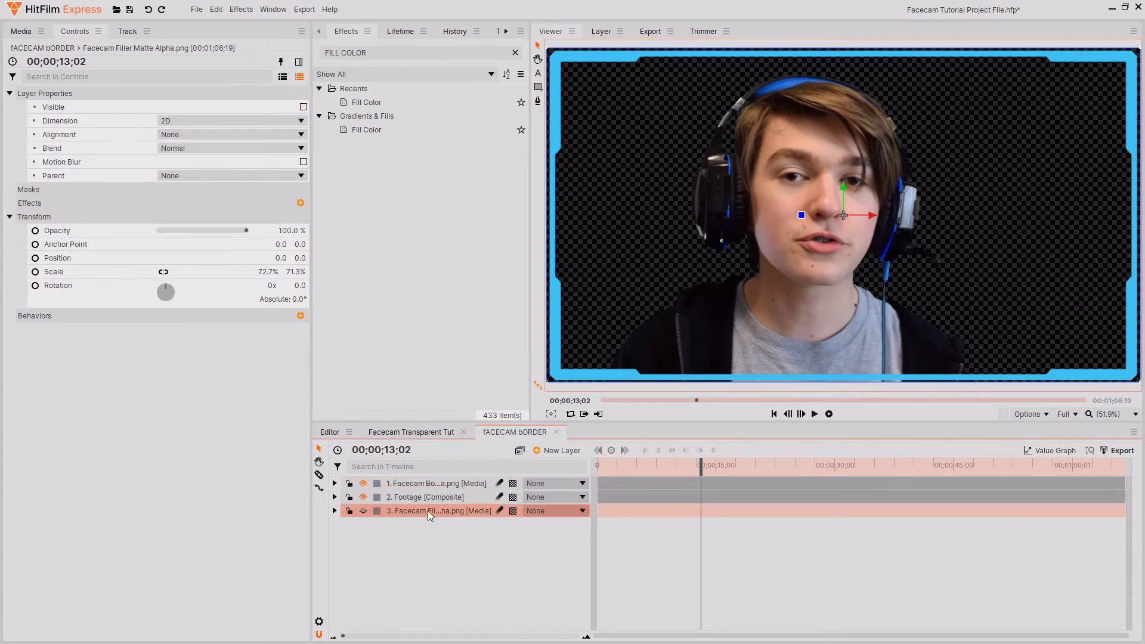
pyautogui.moveTo(431, 512)
pyautogui.mouseDown()
pyautogui.moveTo(428, 499)
pyautogui.moveTo(415, 500)
pyautogui.mouseUp()
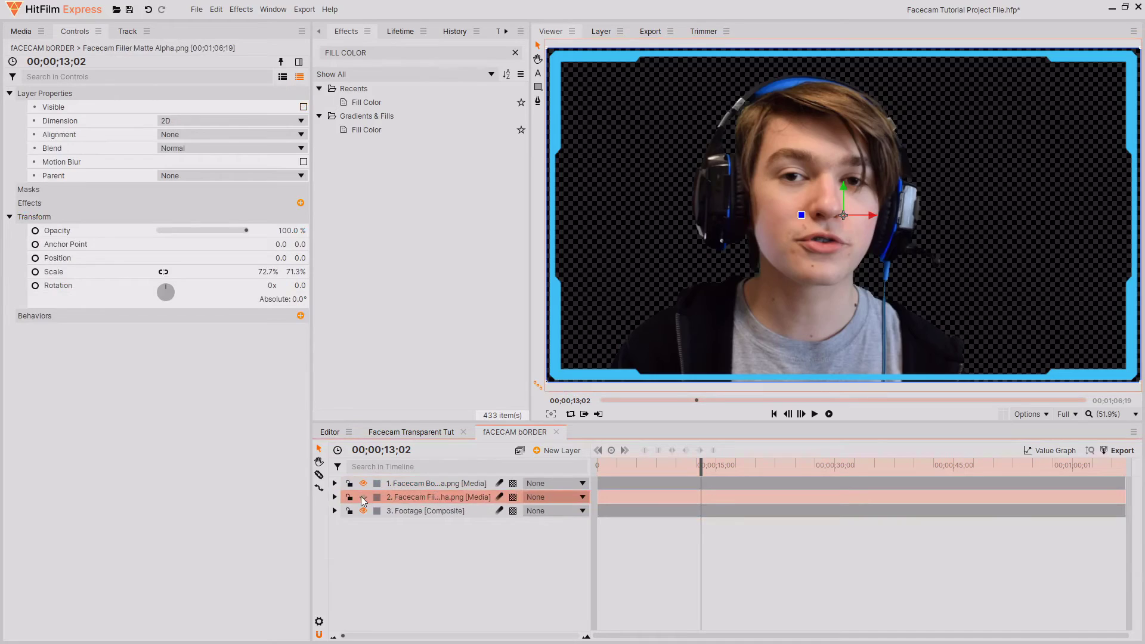
pyautogui.click(364, 498)
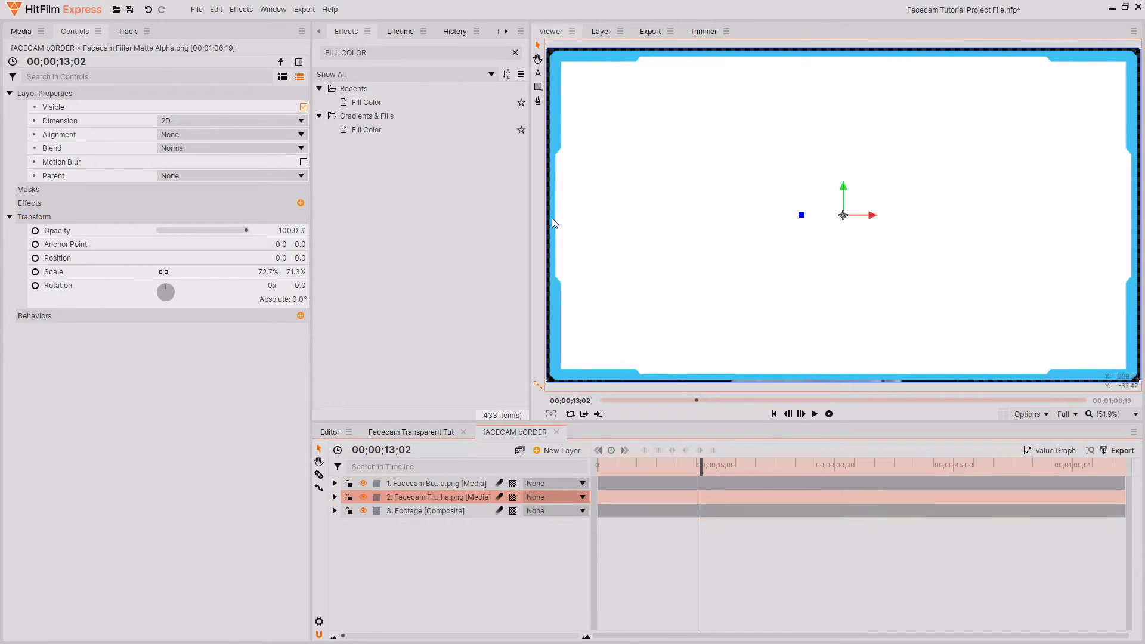
# - Zoom in to inspect the border's left edge, then fit the frame back in the viewer
pyautogui.scroll(10, 546, 170)
pyautogui.moveTo(546, 169); pyautogui.dragTo(643, 169)
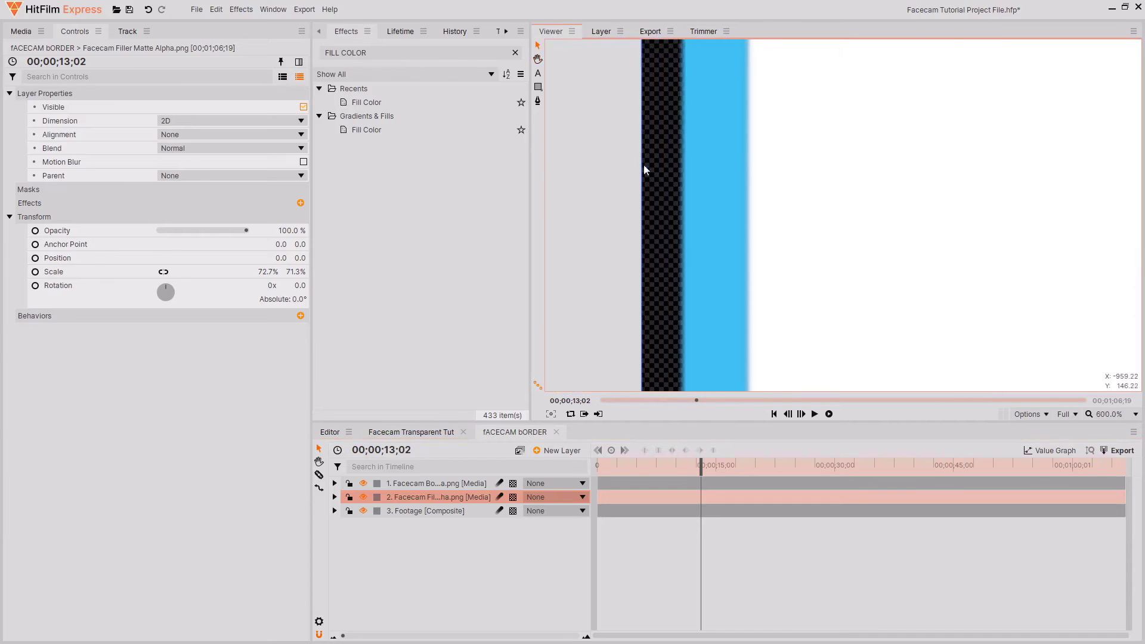
pyautogui.scroll(3, 667, 231)
pyautogui.scroll(-2, 657, 231)
pyautogui.scroll(3, 657, 226)
pyautogui.scroll(-15, 851, 206)
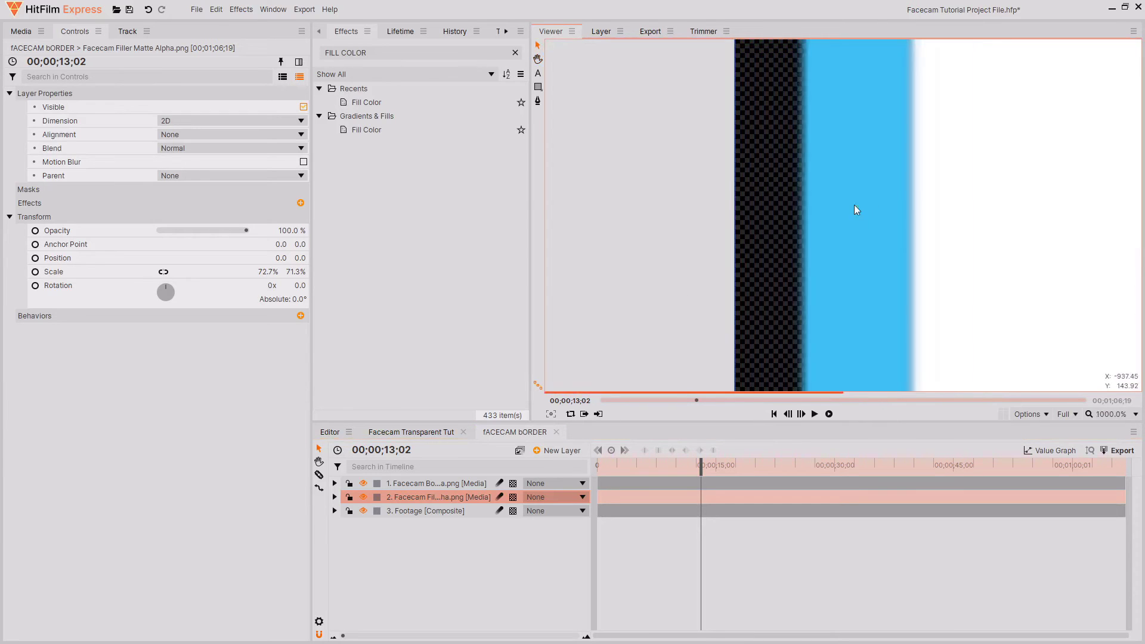
pyautogui.click(1106, 415)
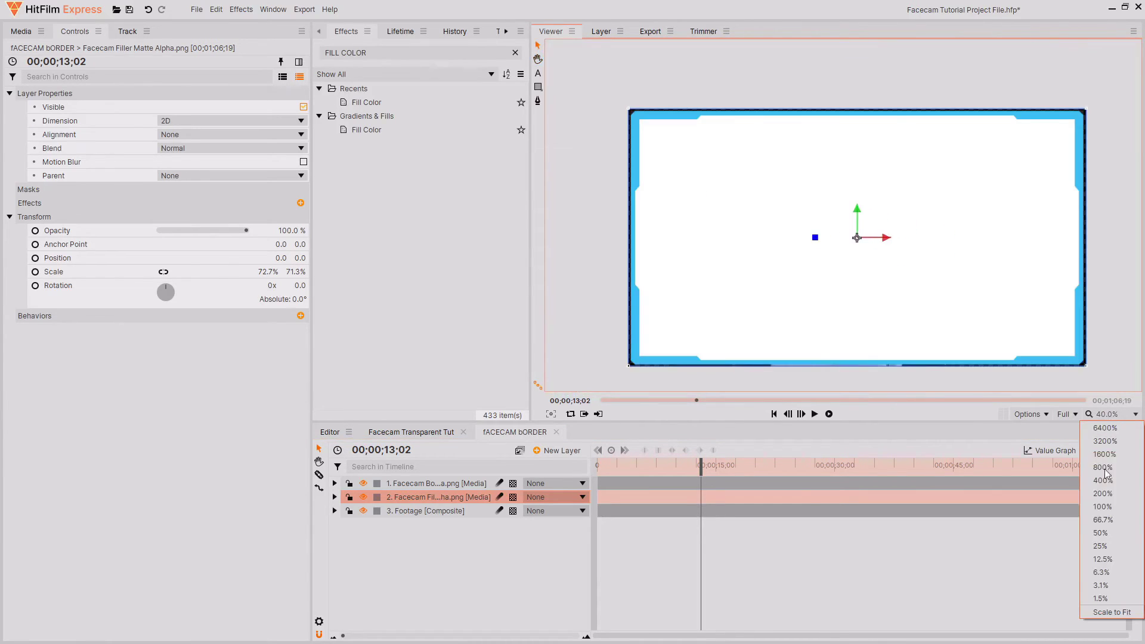
pyautogui.click(1100, 572)
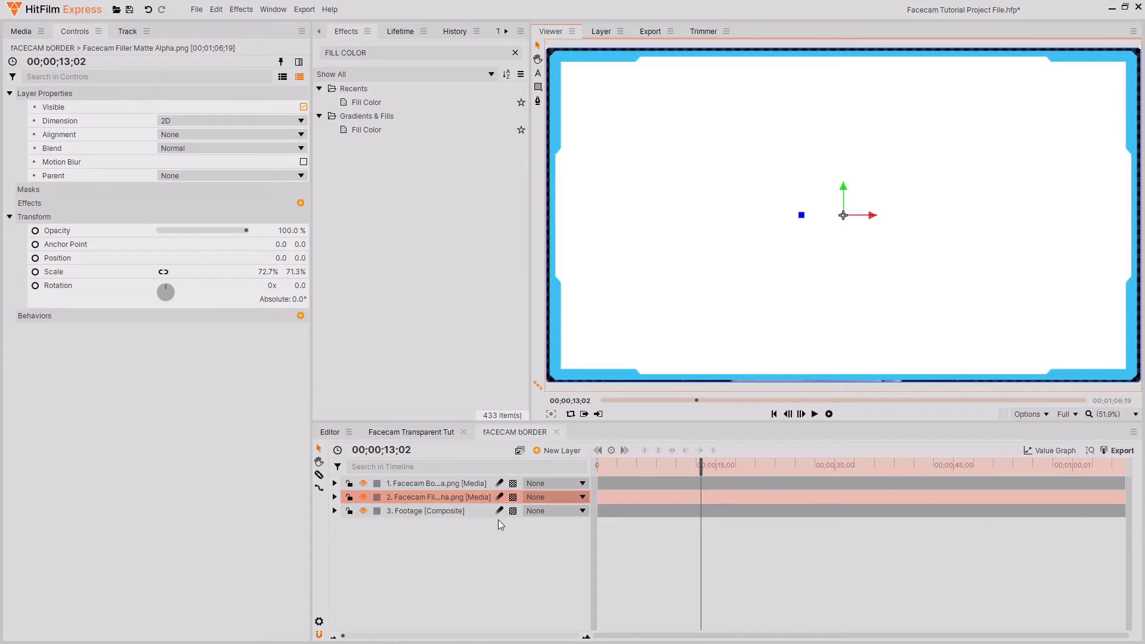
pyautogui.doubleClick(441, 514)
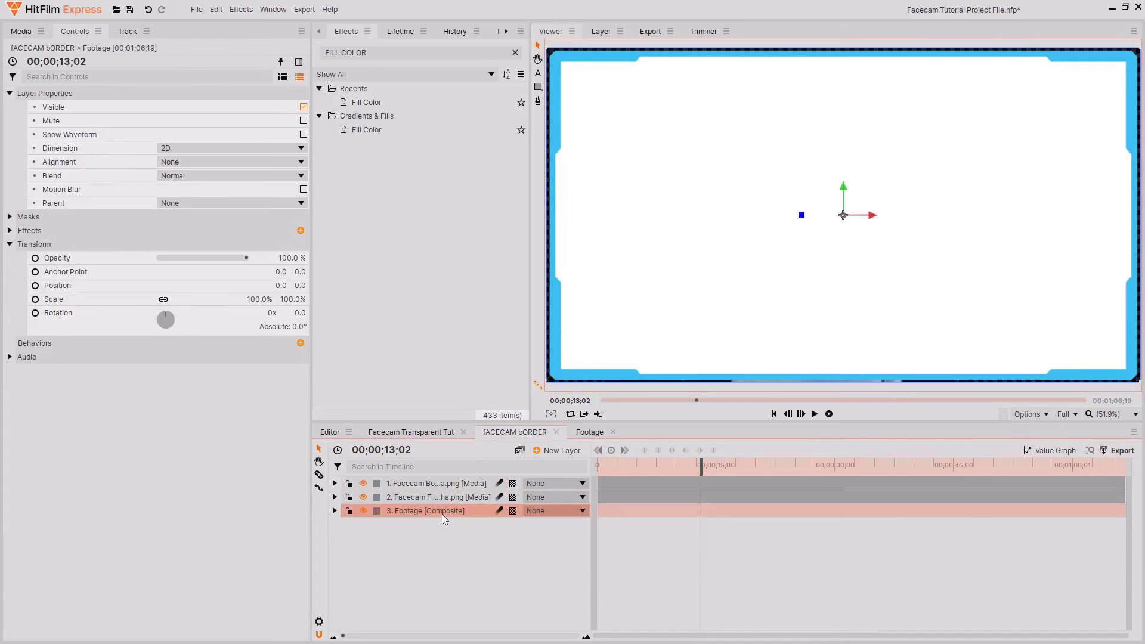
# - Move Footage above the filler matte and apply a Set Matte effect to it
pyautogui.moveTo(419, 513); pyautogui.dragTo(448, 492)
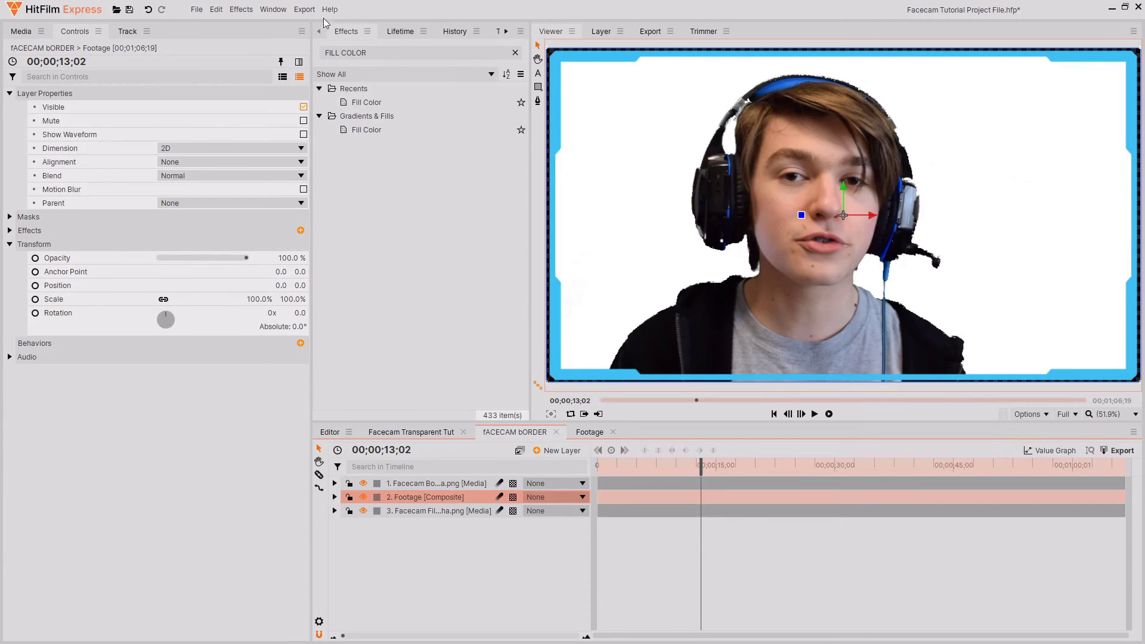
pyautogui.click(405, 47)
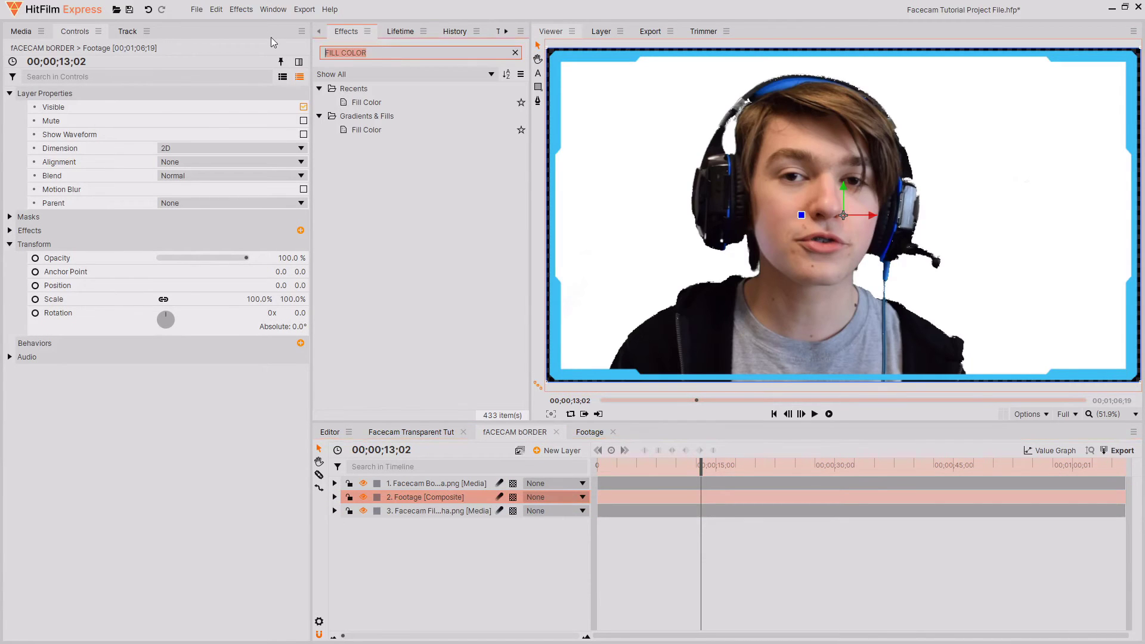
pyautogui.write('set matte')
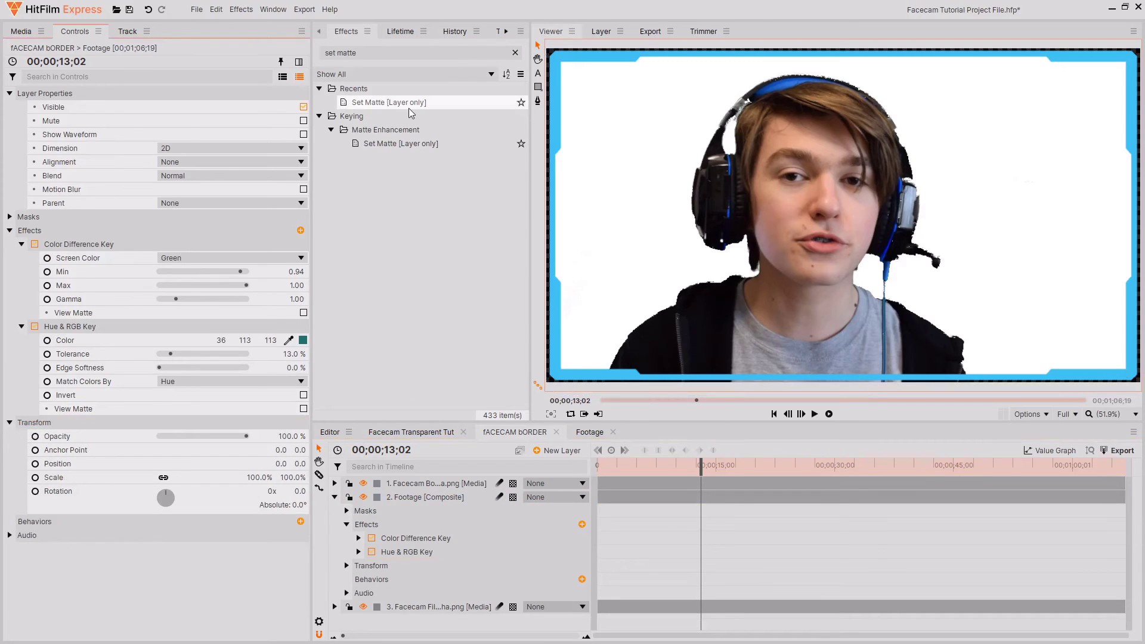
pyautogui.moveTo(409, 106); pyautogui.dragTo(449, 500)
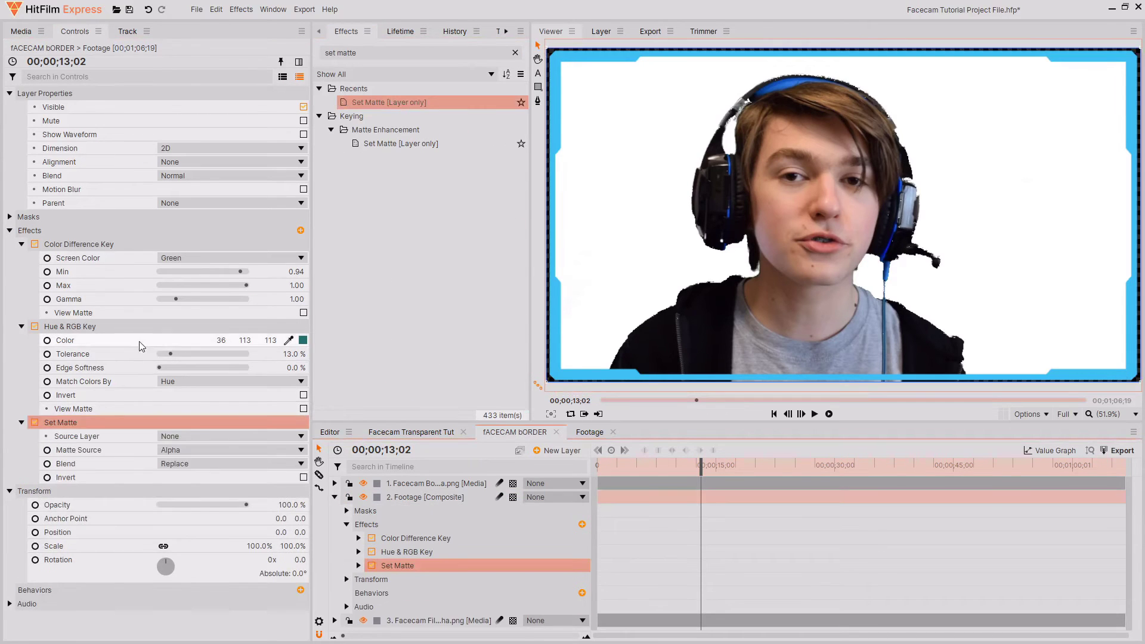
# - Set the matte source to Facecam Filler Matte Alpha.png, blend Subtract, inverted
pyautogui.click(217, 436)
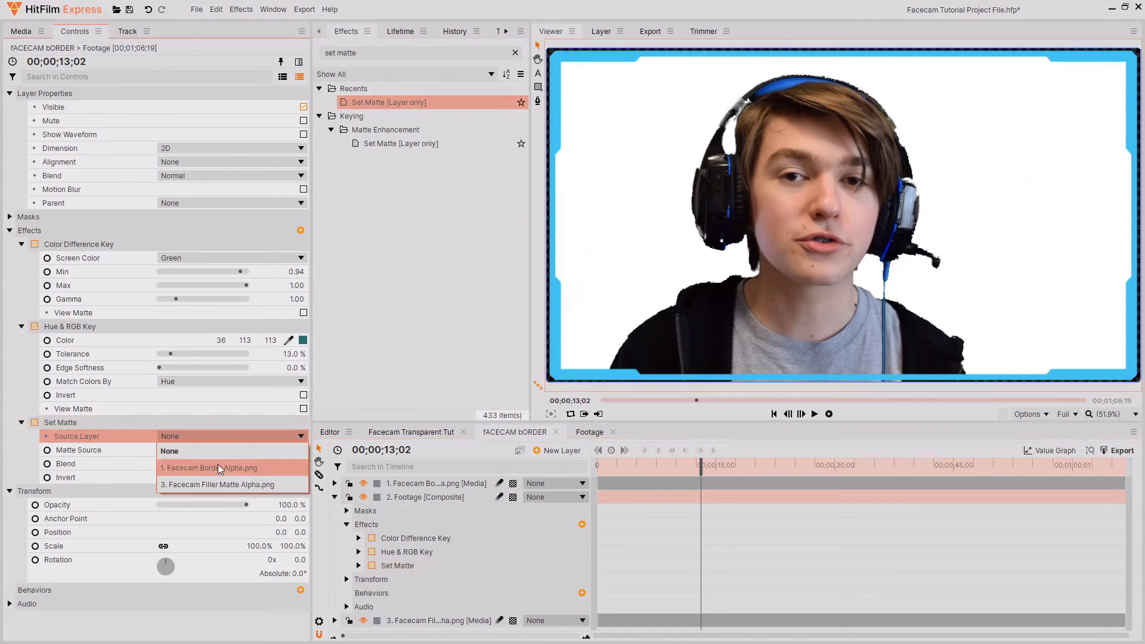
pyautogui.click(241, 485)
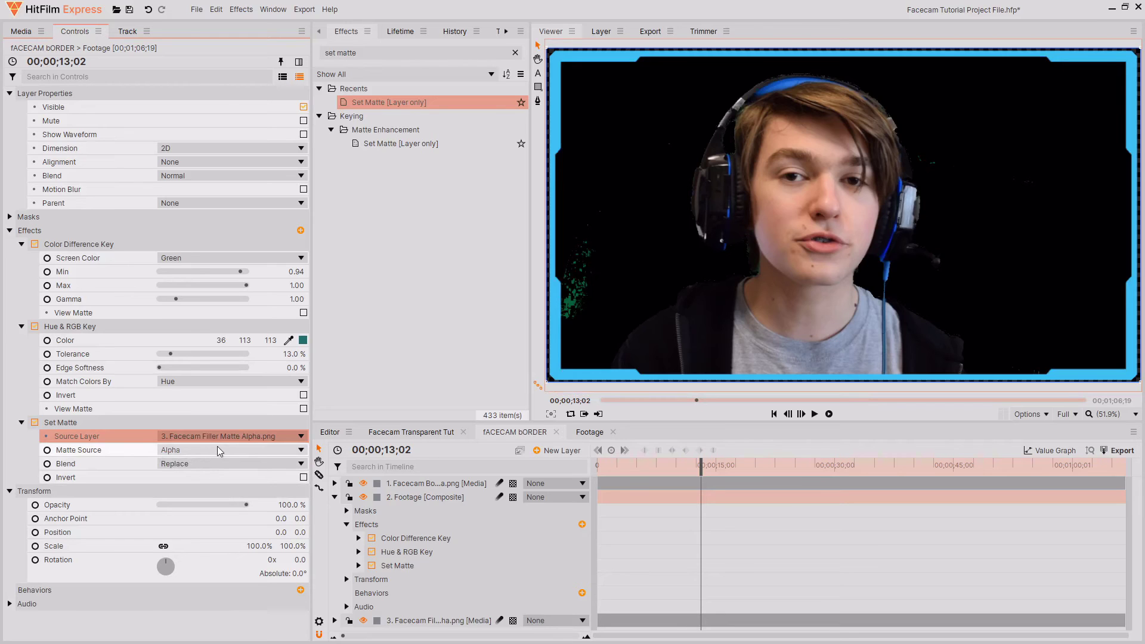
pyautogui.click(102, 463)
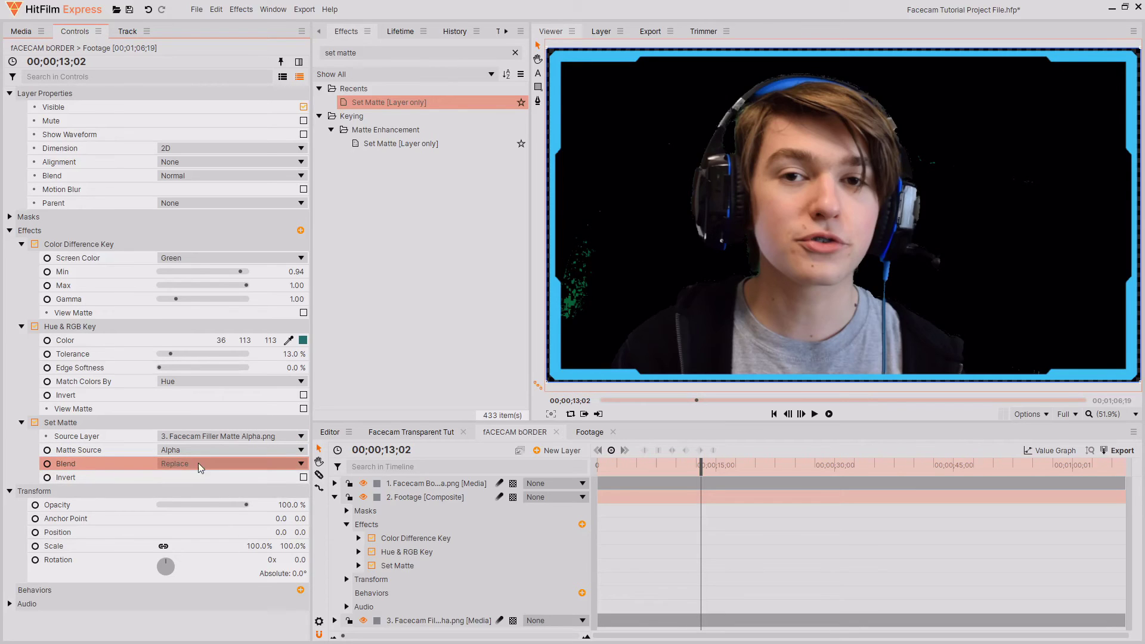
pyautogui.click(198, 463)
pyautogui.click(194, 492)
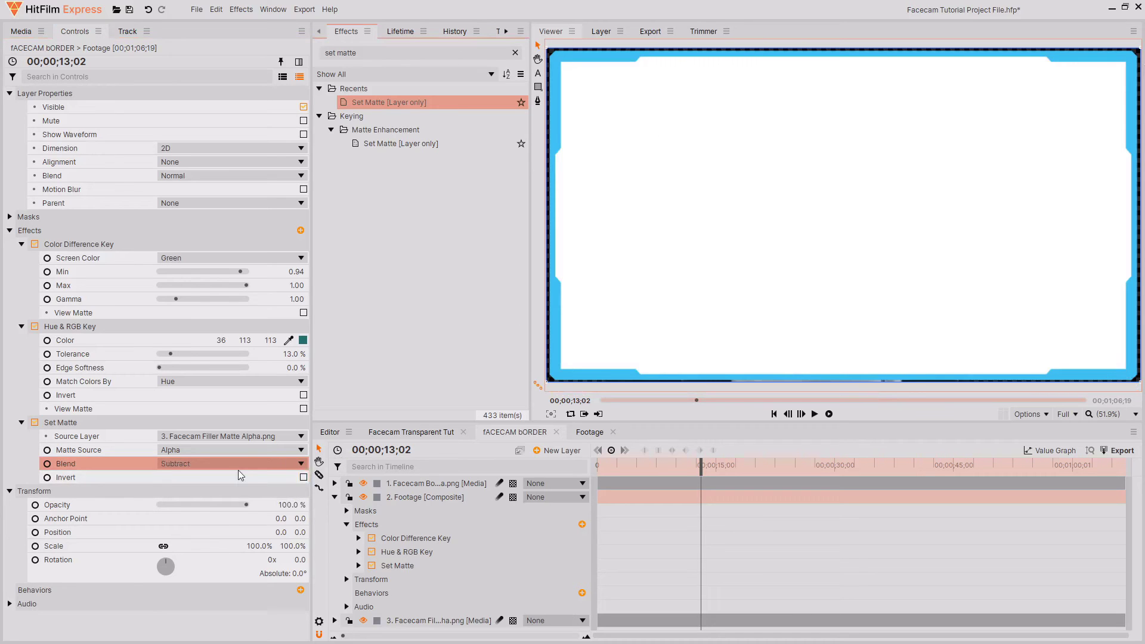
pyautogui.click(303, 477)
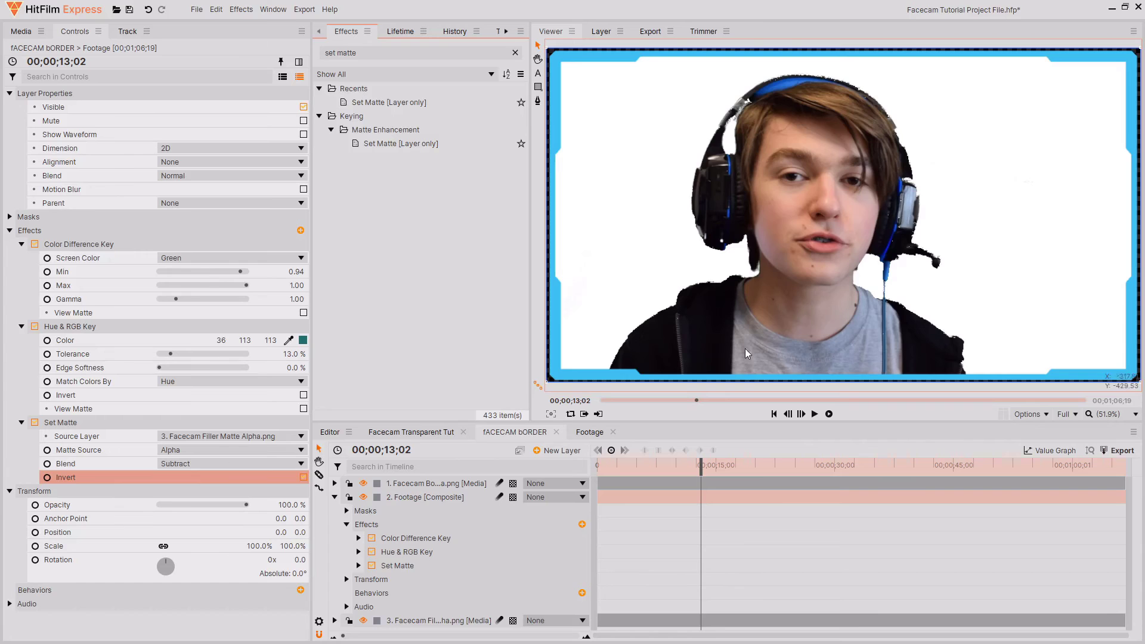
# - Zoom the viewer in on the keyed face's edges, then fit the whole frame
pyautogui.scroll(10, 739, 331)
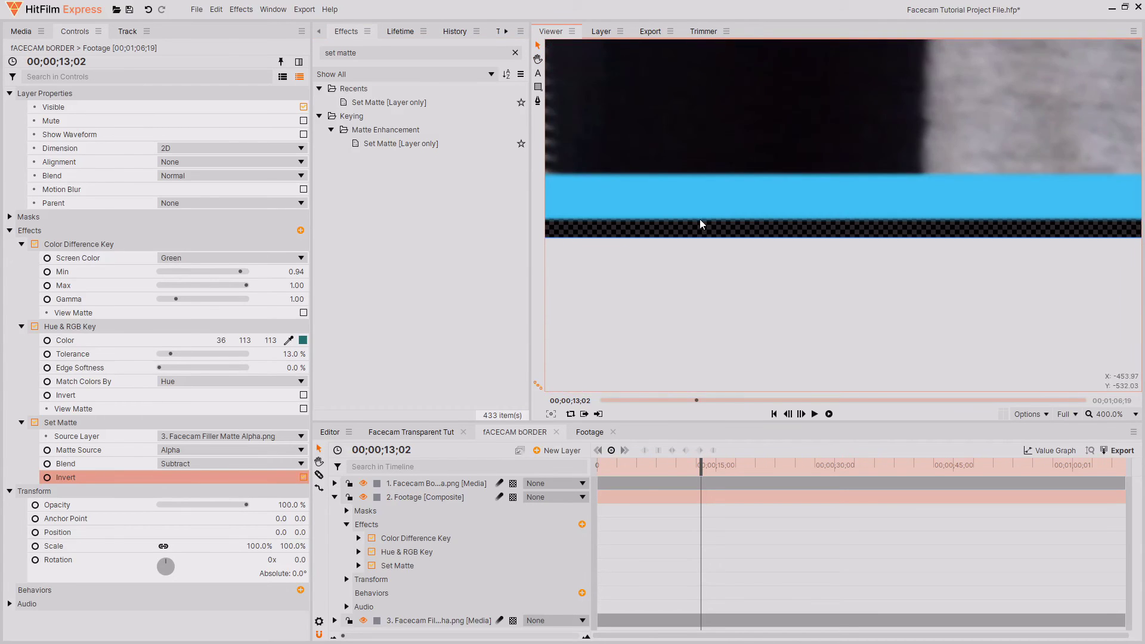
pyautogui.scroll(-8, 878, 220)
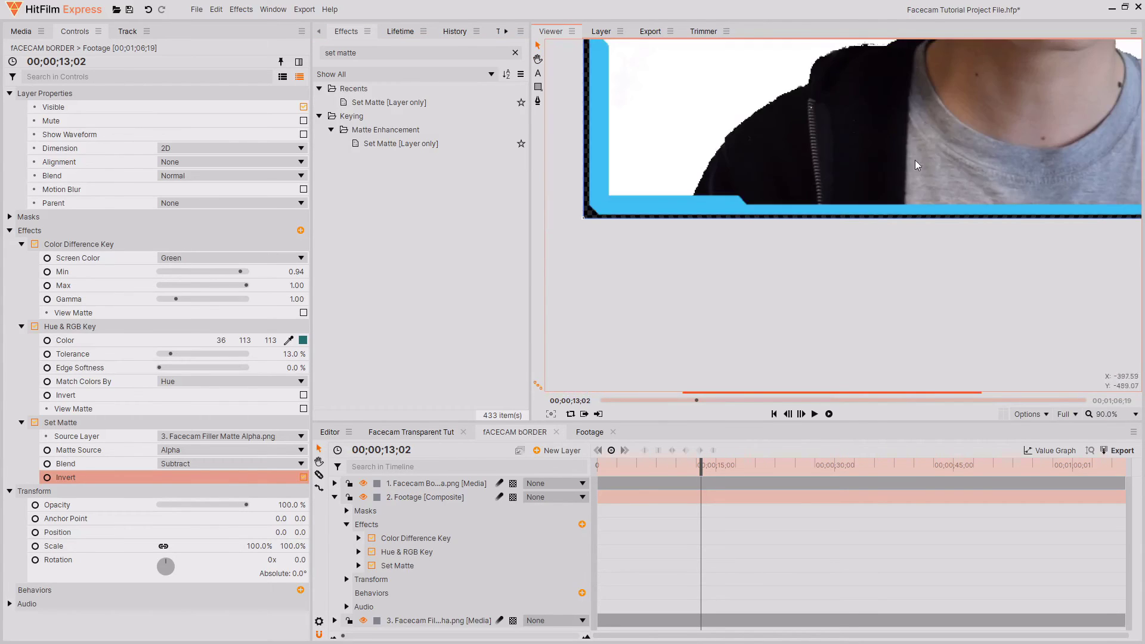
pyautogui.scroll(-2, 878, 212)
pyautogui.scroll(3, 817, 293)
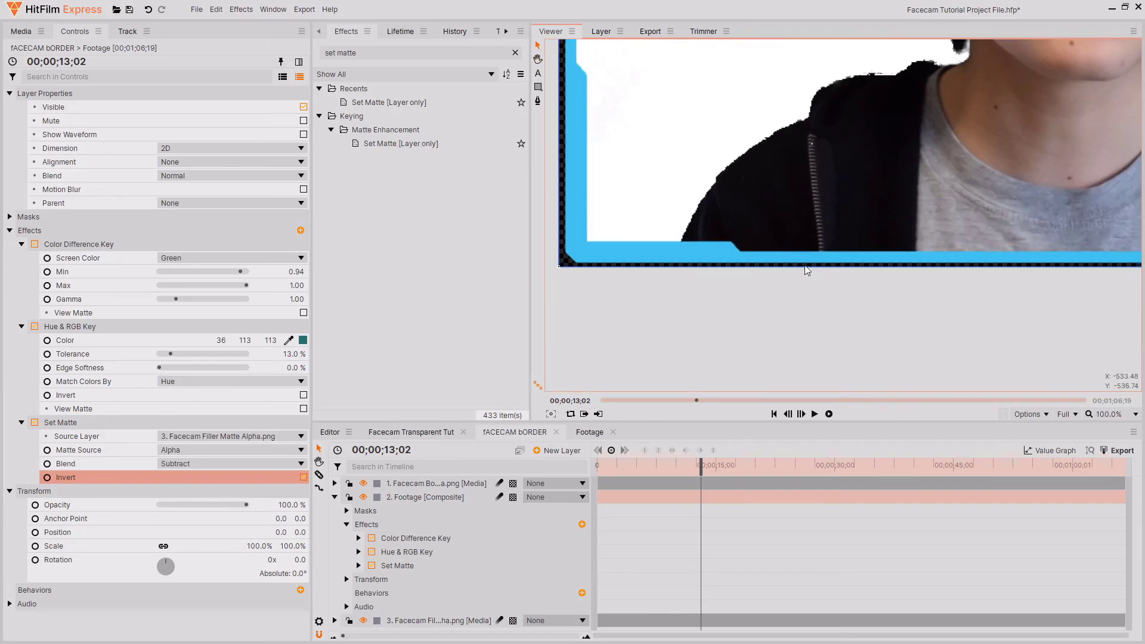
pyautogui.scroll(-1, 879, 245)
pyautogui.click(1136, 414)
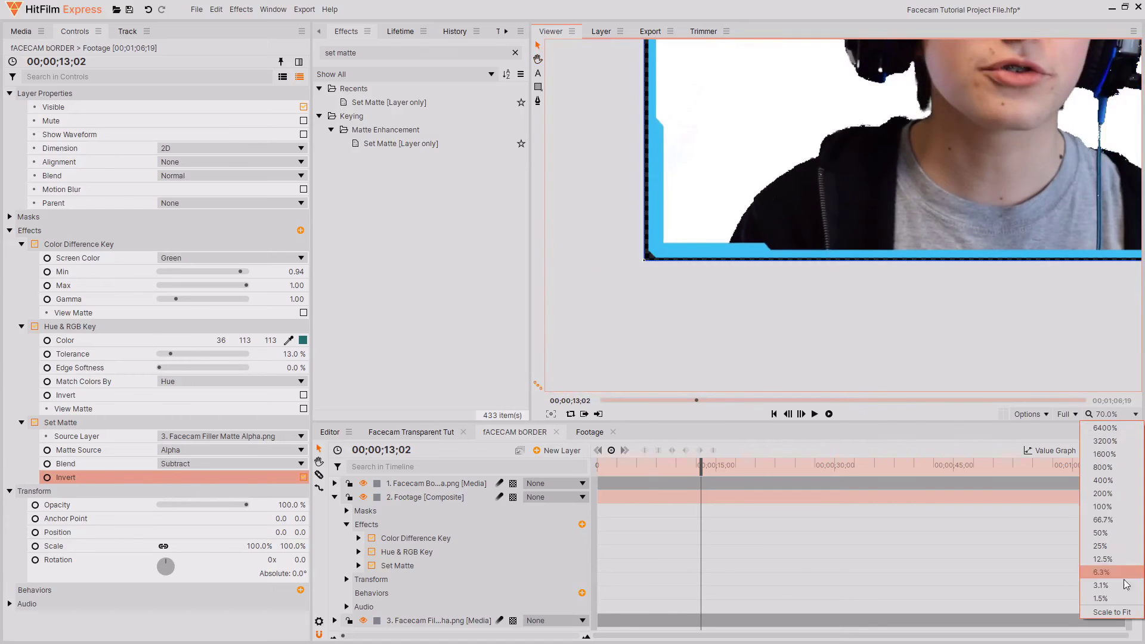
pyautogui.click(1109, 614)
# - Try lowering the Footage layer to Position Y -50, then undo back to 0
pyautogui.click(424, 497)
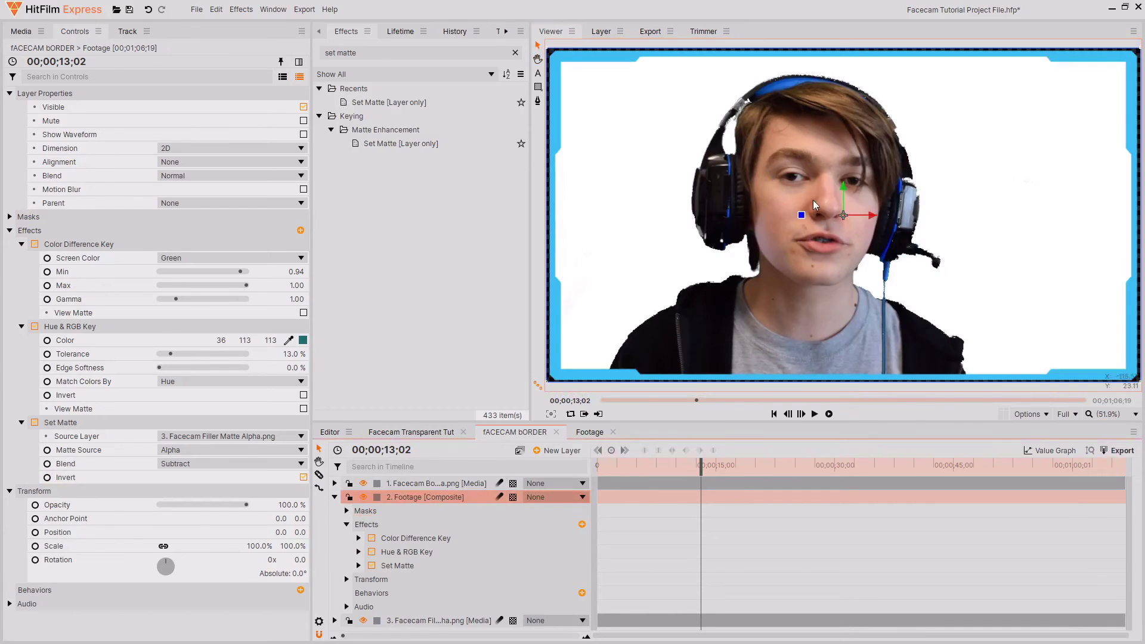
pyautogui.moveTo(847, 184); pyautogui.dragTo(803, 301)
pyautogui.scroll(3, 803, 301)
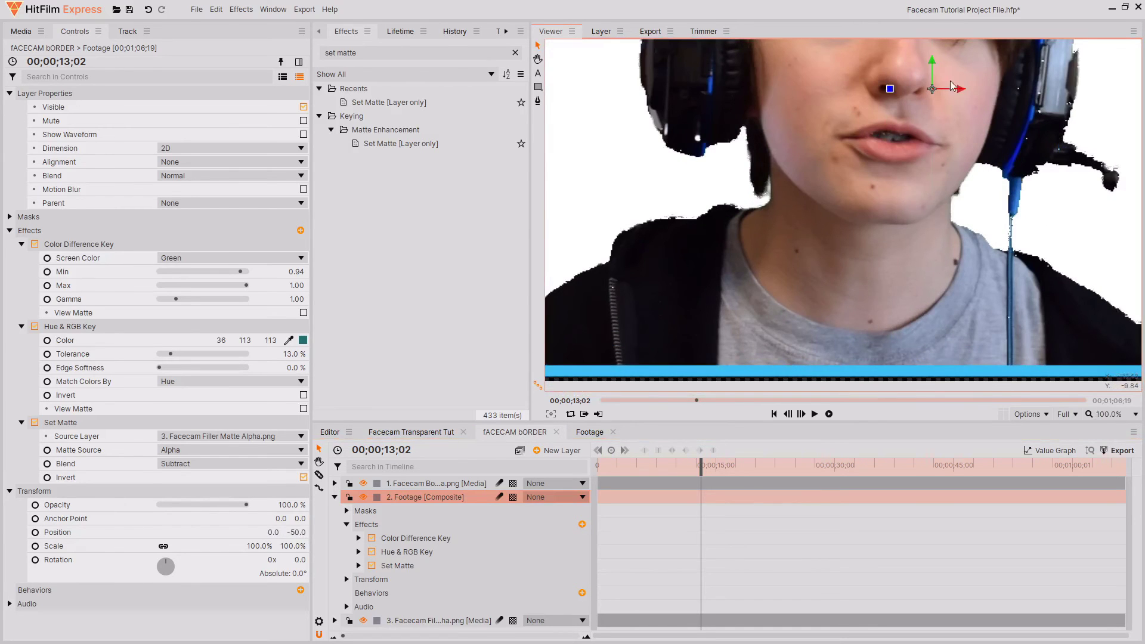
pyautogui.scroll(-3, 910, 111)
pyautogui.scroll(-3, 944, 215)
pyautogui.hotkey('ctrl', 'z')
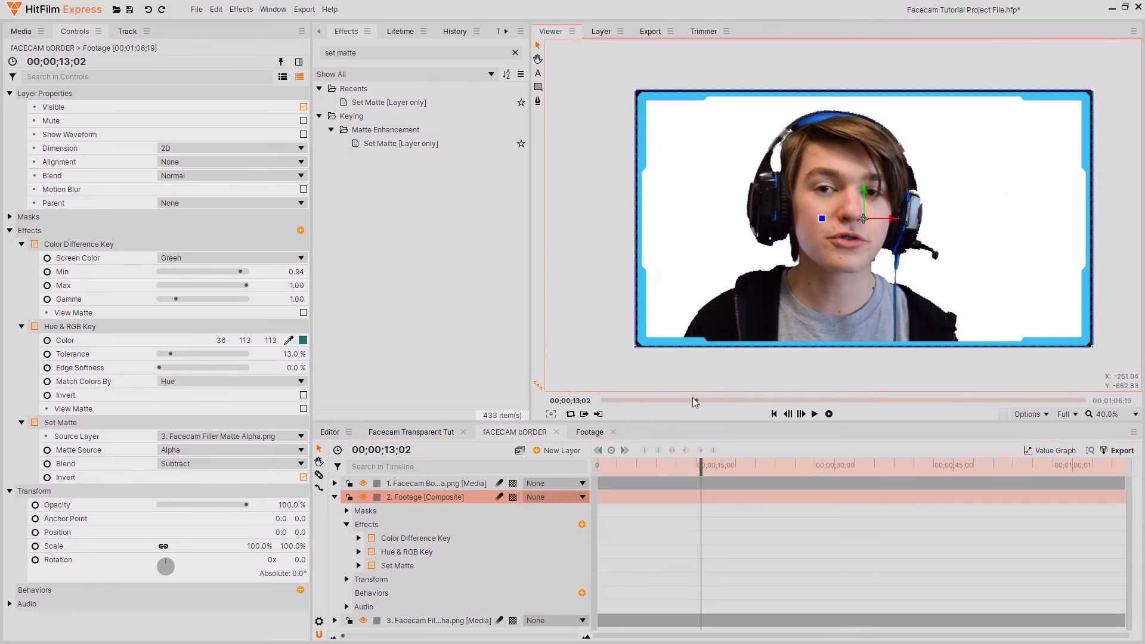
pyautogui.scroll(3, 739, 344)
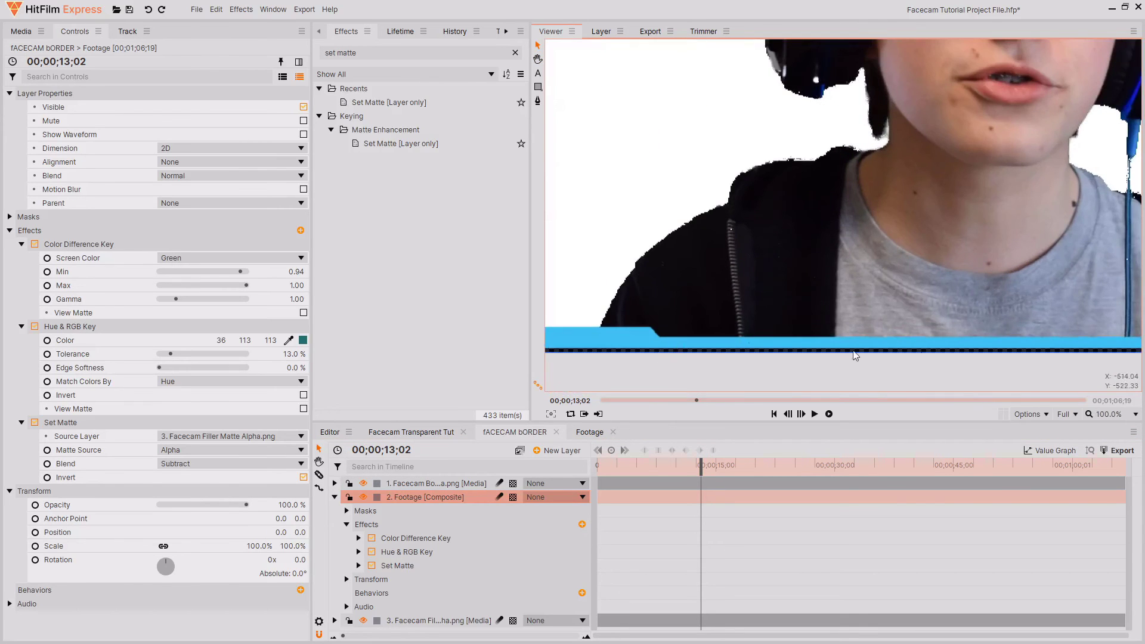
pyautogui.scroll(-1, 1054, 299)
pyautogui.scroll(-2, 1055, 303)
pyautogui.click(1106, 414)
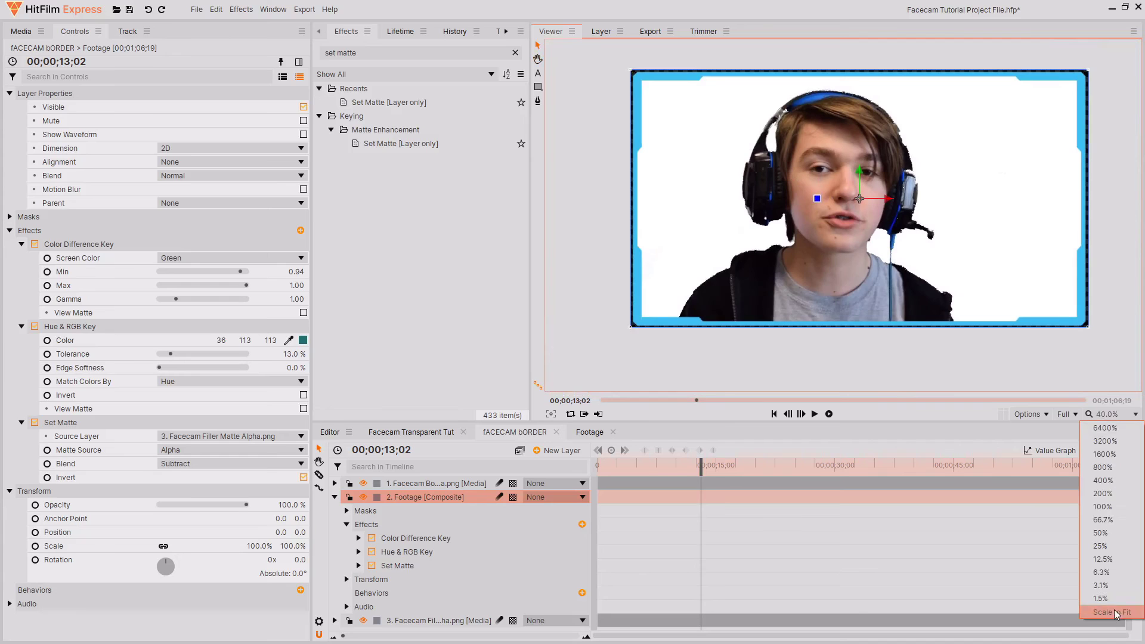
pyautogui.click(1114, 610)
# - Hide the white Facecam Filler Matte layer
pyautogui.click(334, 497)
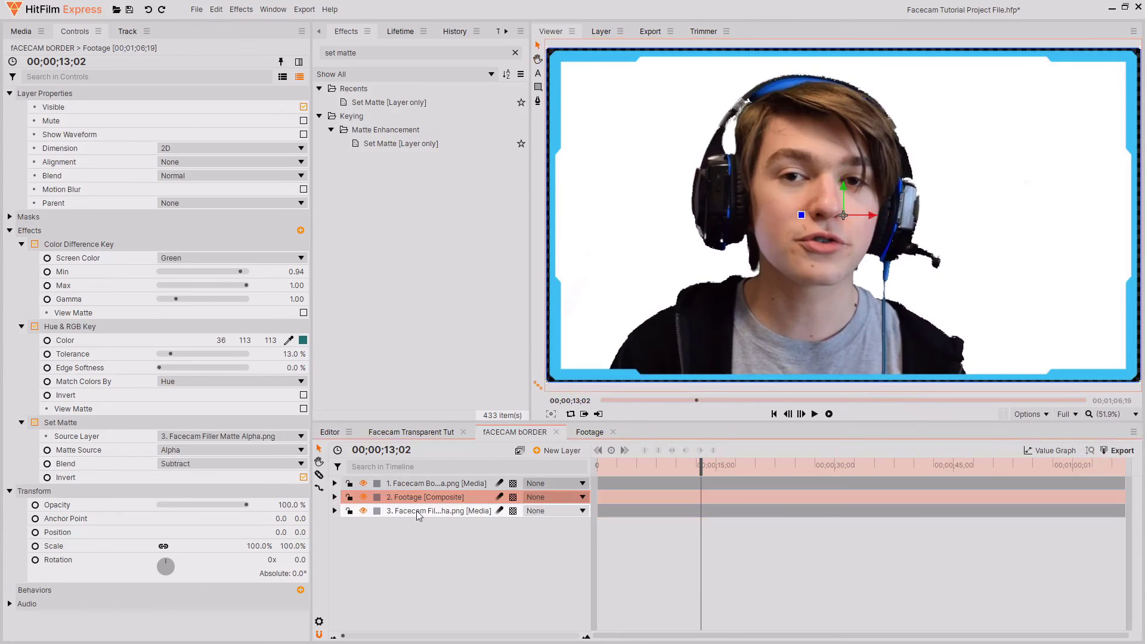
pyautogui.click(453, 511)
pyautogui.click(363, 510)
pyautogui.click(468, 569)
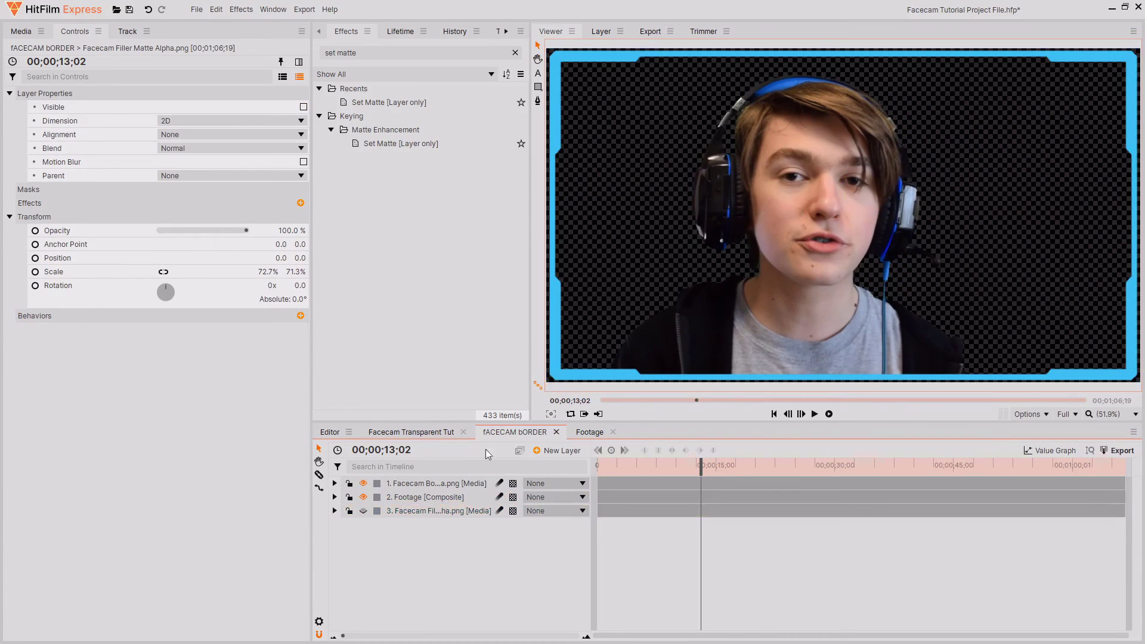
pyautogui.click(453, 497)
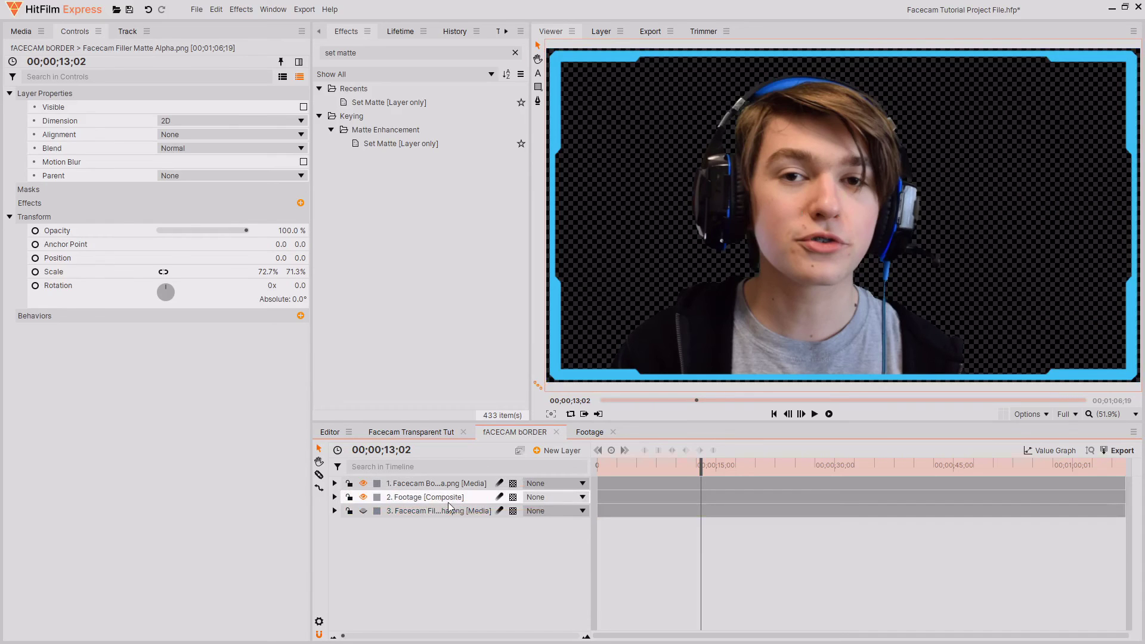
pyautogui.click(458, 567)
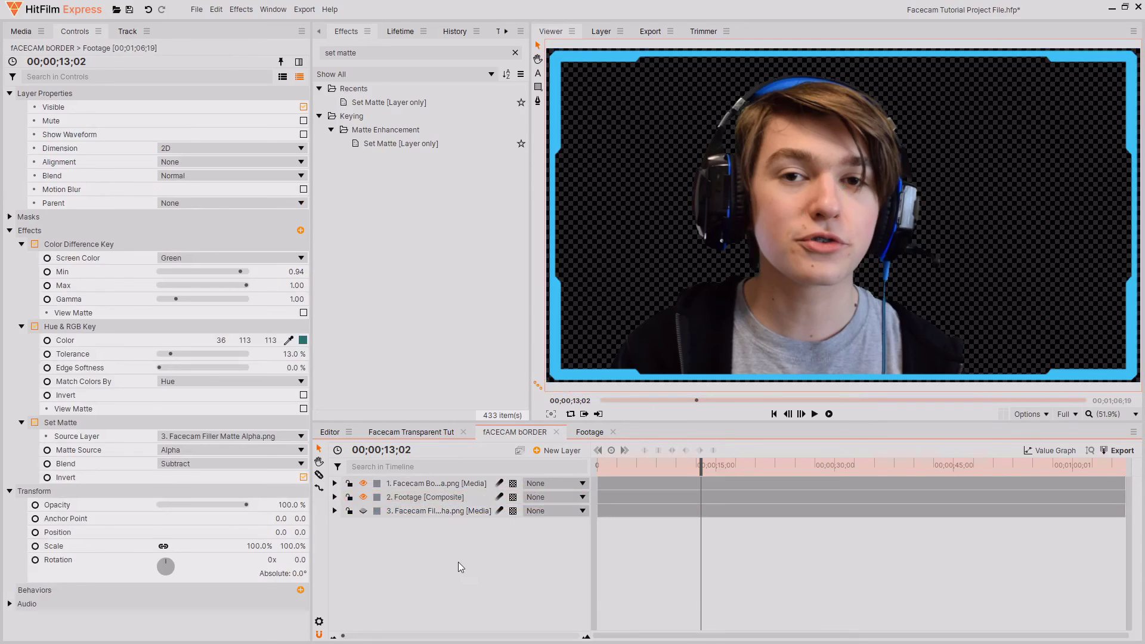
pyautogui.click(435, 511)
# - Add NDP Productions Pattern Background.jpg above the filler matte and copy Footage's Set Matte onto it
pyautogui.click(21, 31)
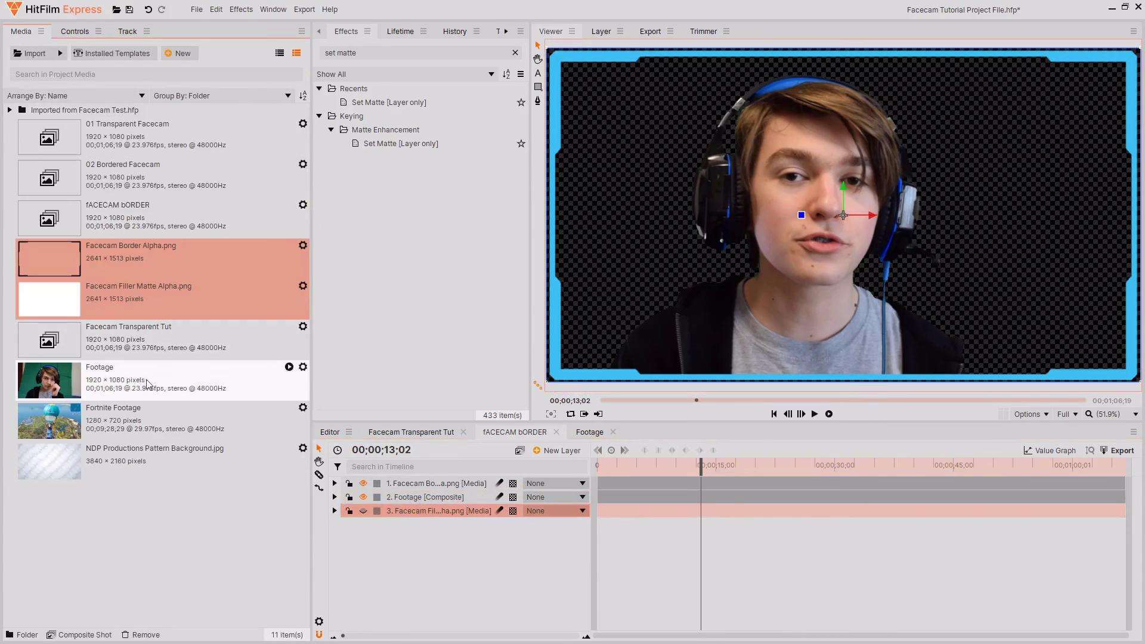
pyautogui.moveTo(158, 461); pyautogui.dragTo(431, 514)
pyautogui.click(335, 497)
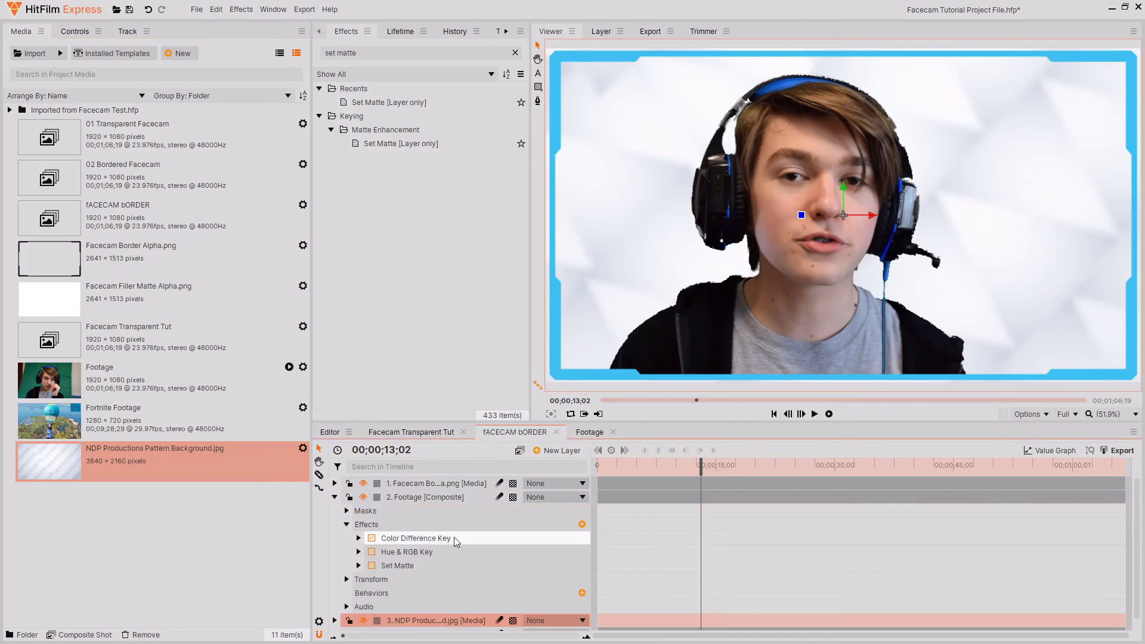
pyautogui.moveTo(438, 560); pyautogui.dragTo(423, 517)
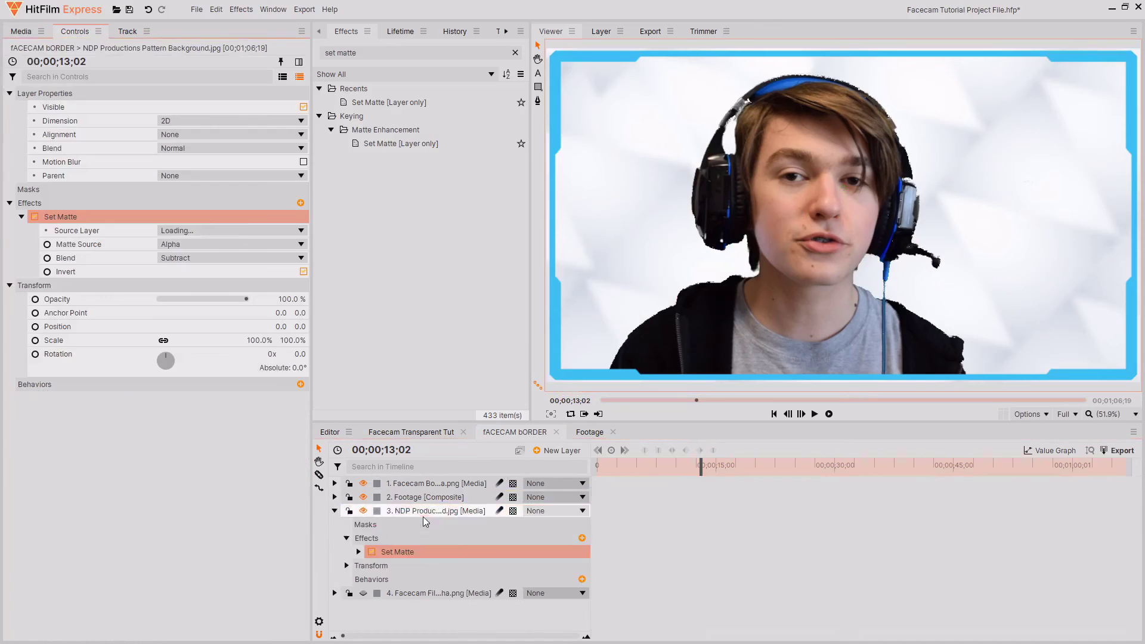
pyautogui.click(334, 510)
pyautogui.scroll(1, 862, 202)
pyautogui.scroll(-1, 862, 201)
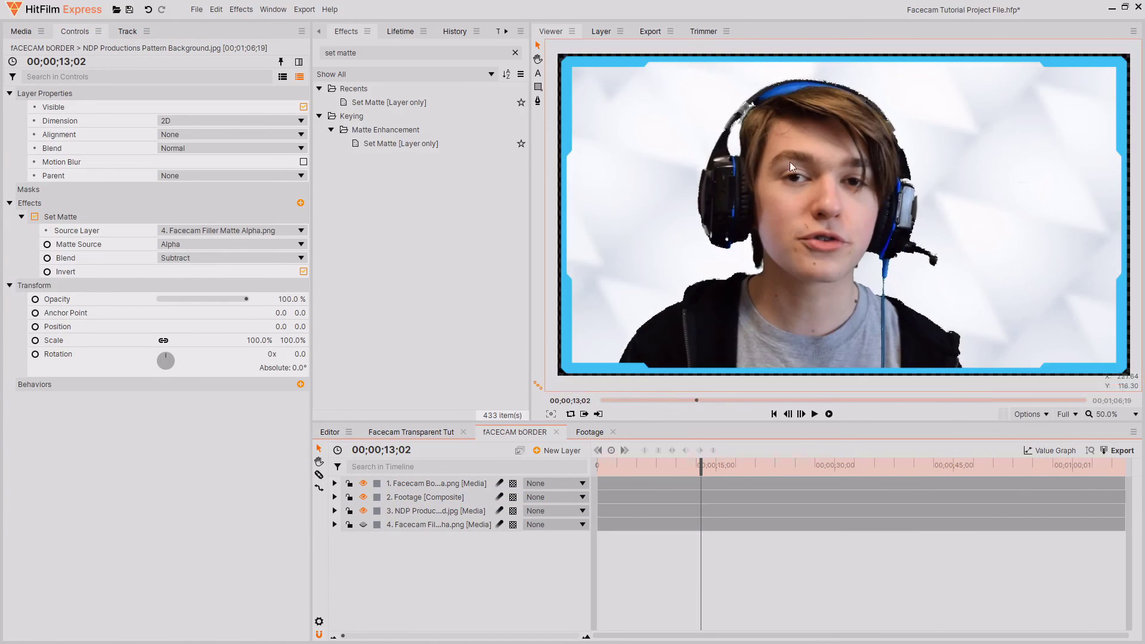
pyautogui.click(1114, 416)
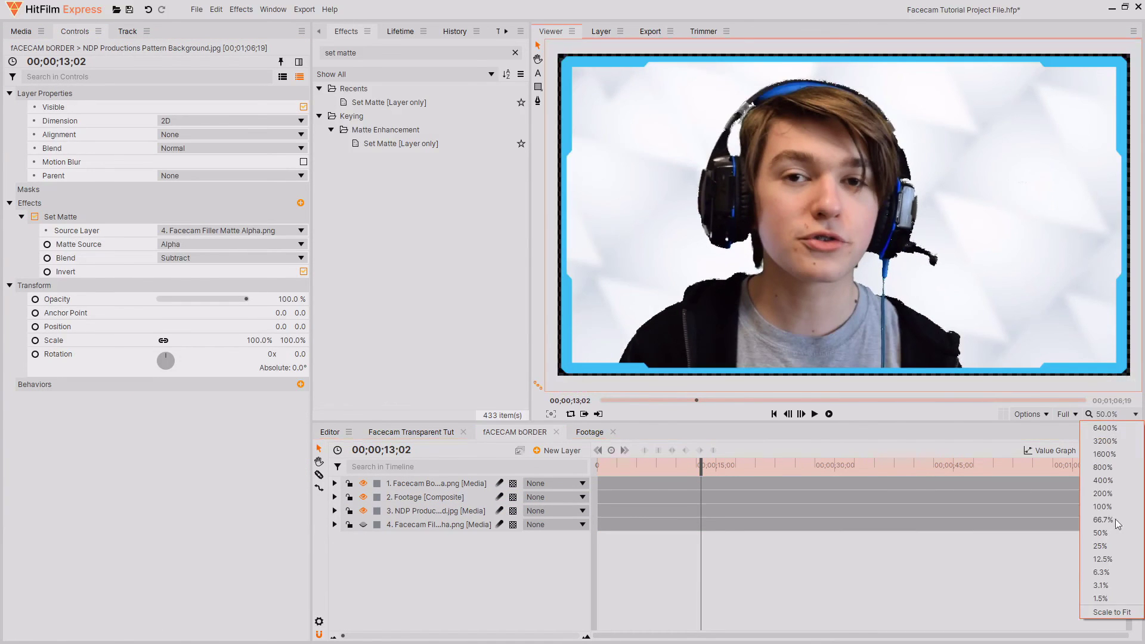
pyautogui.click(1106, 615)
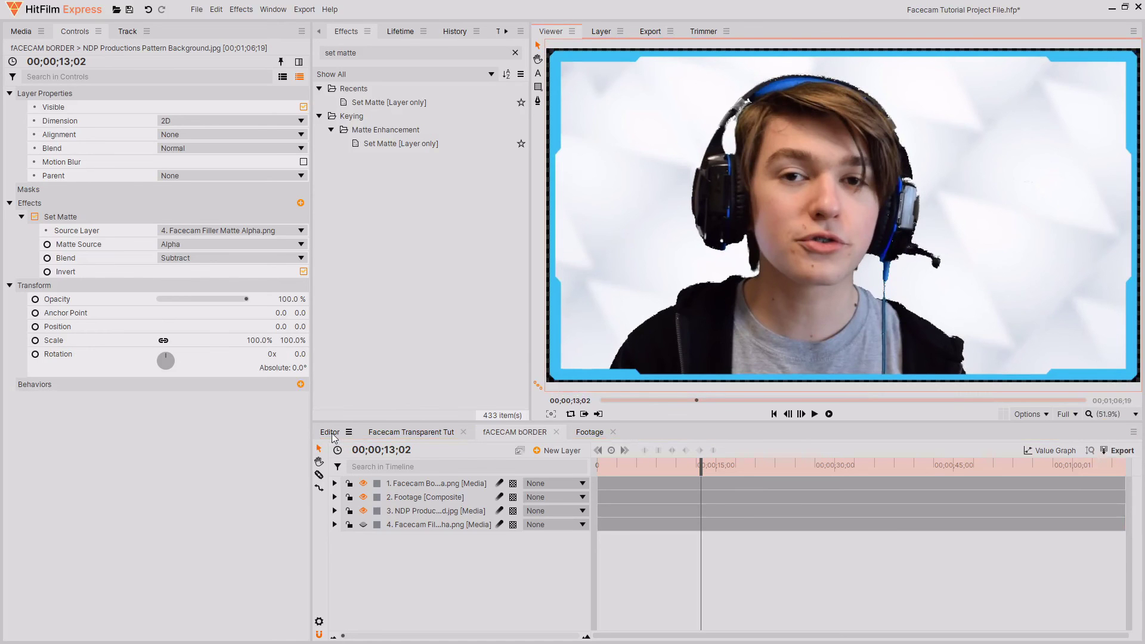
# - Delete the old transparent facecam clip and place fACECAM bORDER on the top video track
pyautogui.click(329, 432)
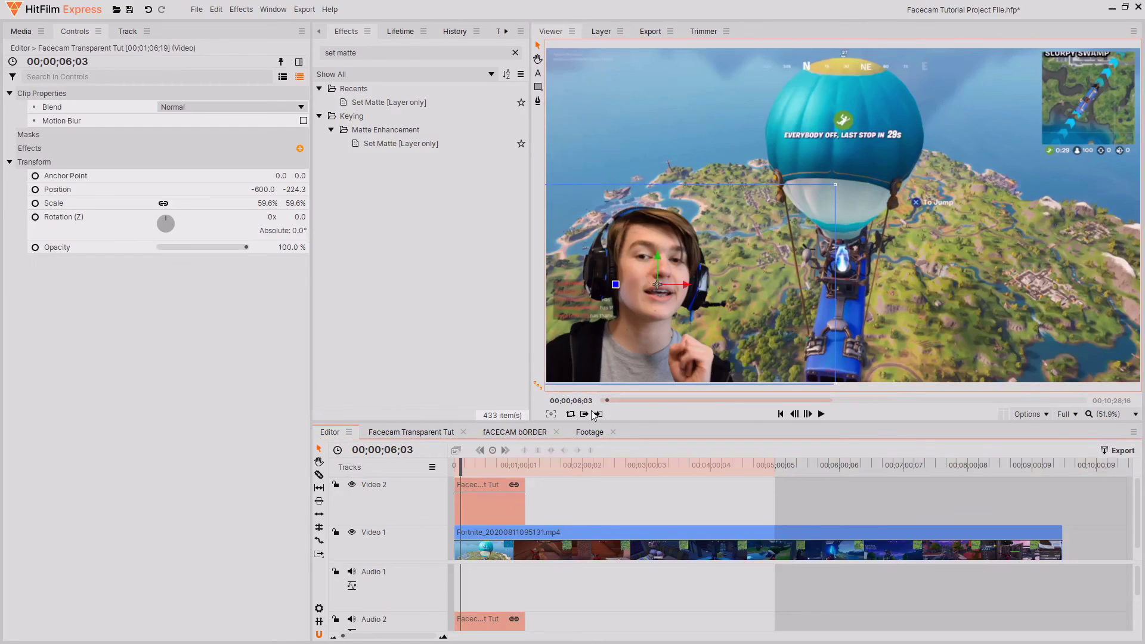
pyautogui.press('Delete')
pyautogui.click(21, 31)
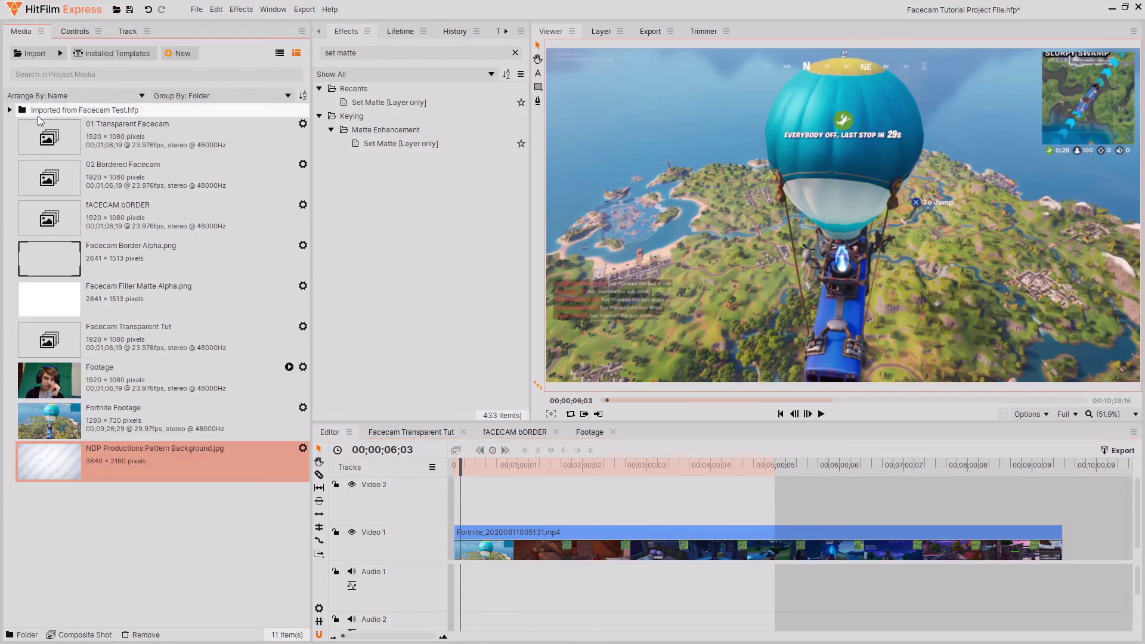
pyautogui.click(163, 329)
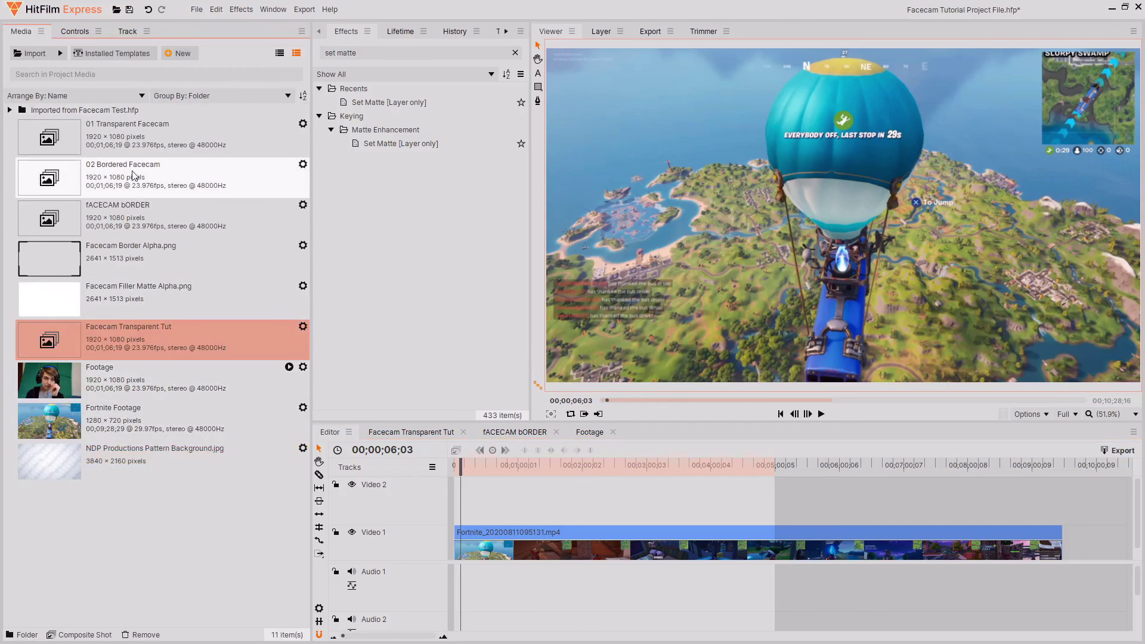
pyautogui.click(160, 213)
pyautogui.moveTo(160, 213); pyautogui.dragTo(452, 512)
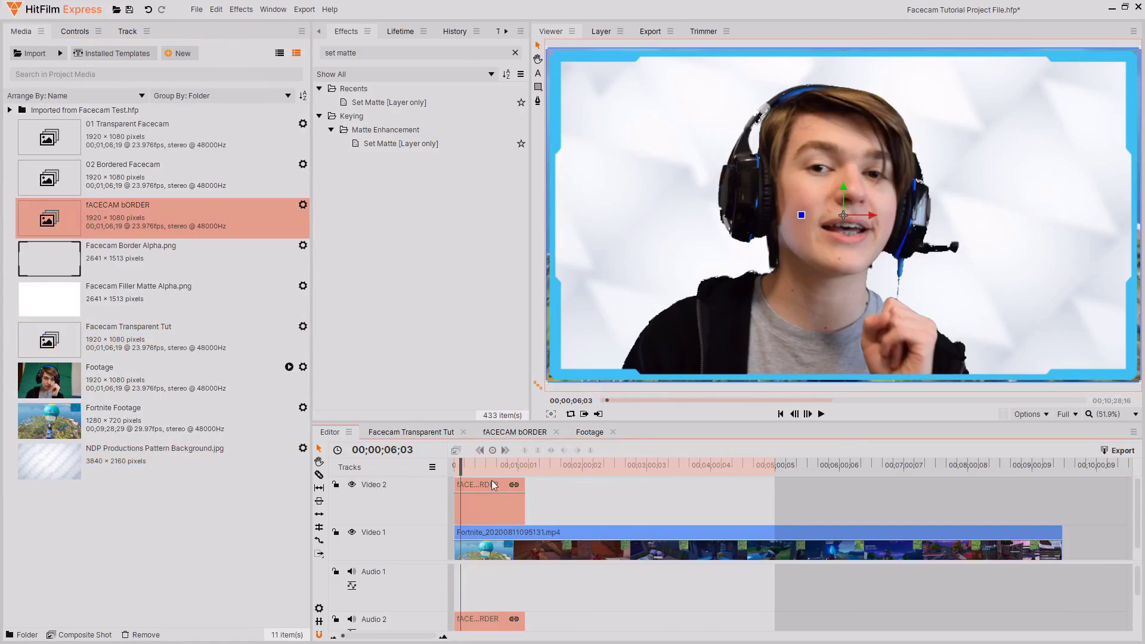
# - Shrink the fACECAM bORDER overlay and move it into the frame's top-left corner
pyautogui.scroll(-1, 784, 238)
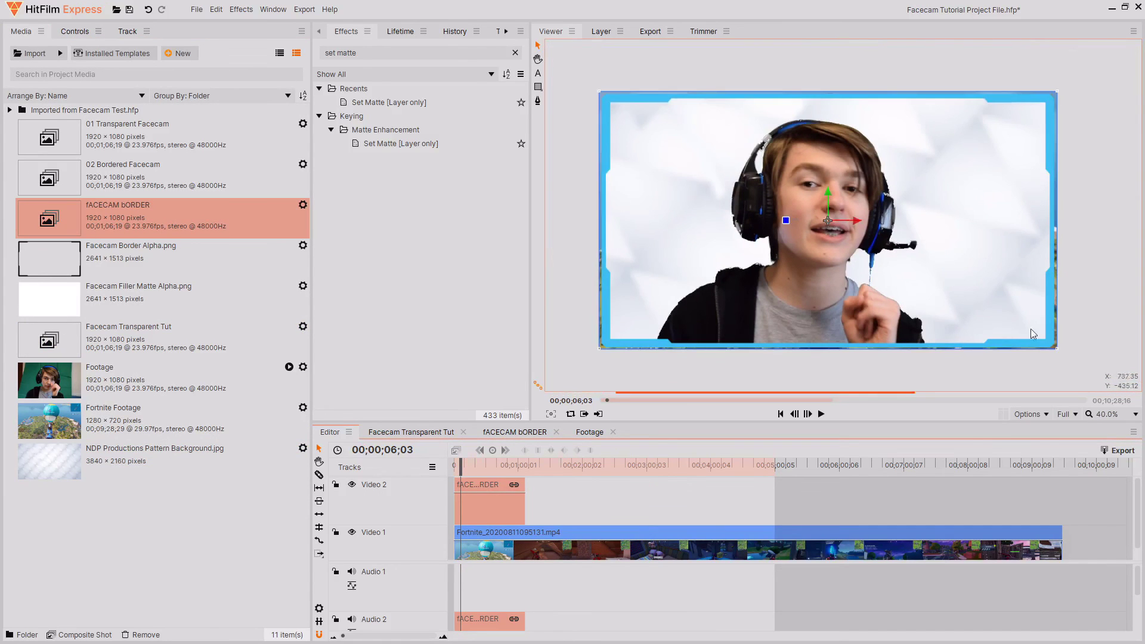
pyautogui.moveTo(1057, 348); pyautogui.dragTo(915, 268)
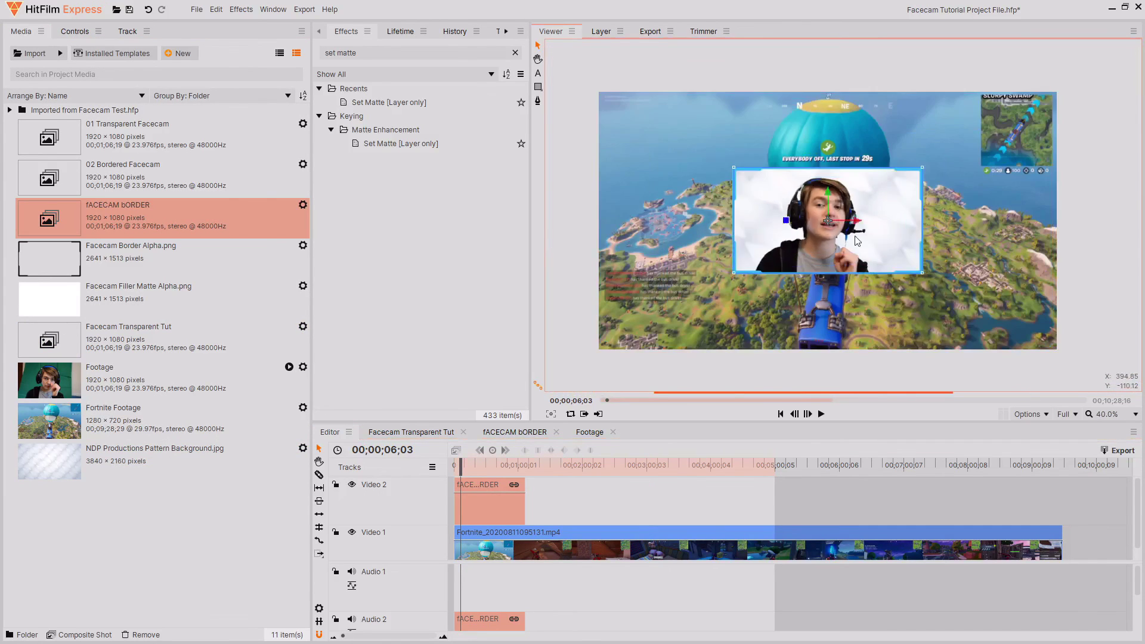
pyautogui.moveTo(829, 225); pyautogui.dragTo(699, 153)
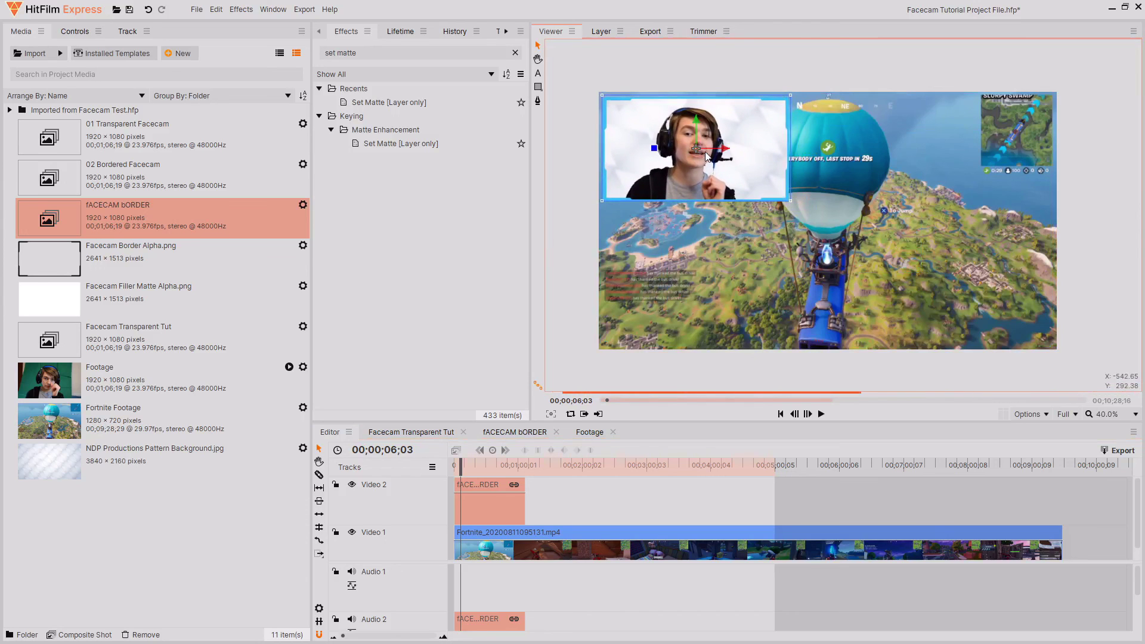
pyautogui.click(1113, 414)
pyautogui.click(1111, 612)
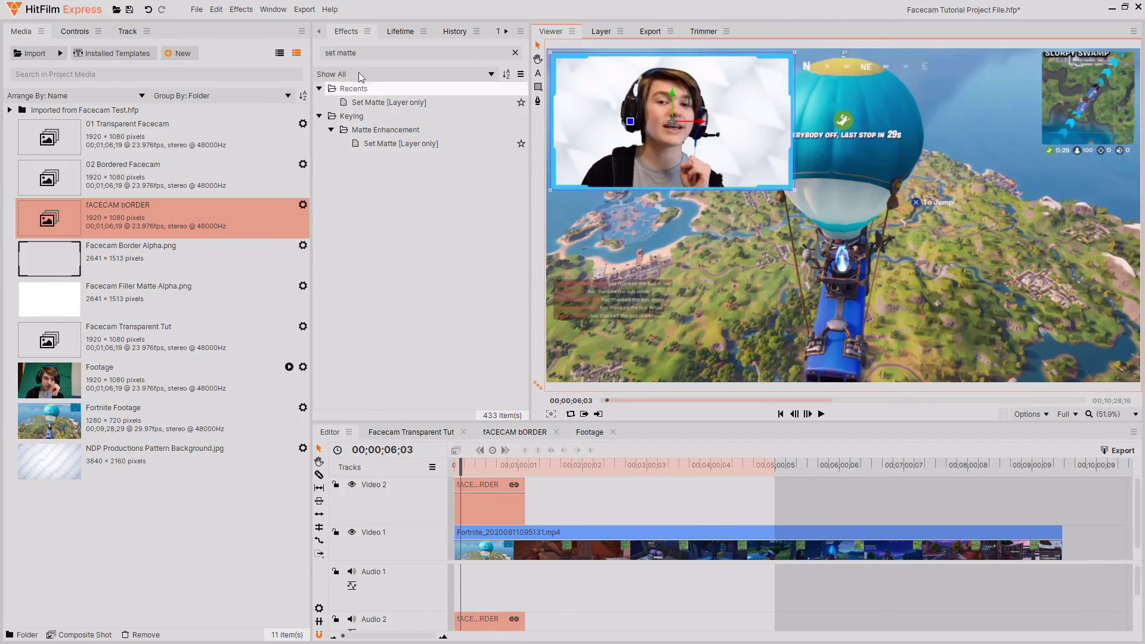
pyautogui.hotkey('ctrl', 'f')
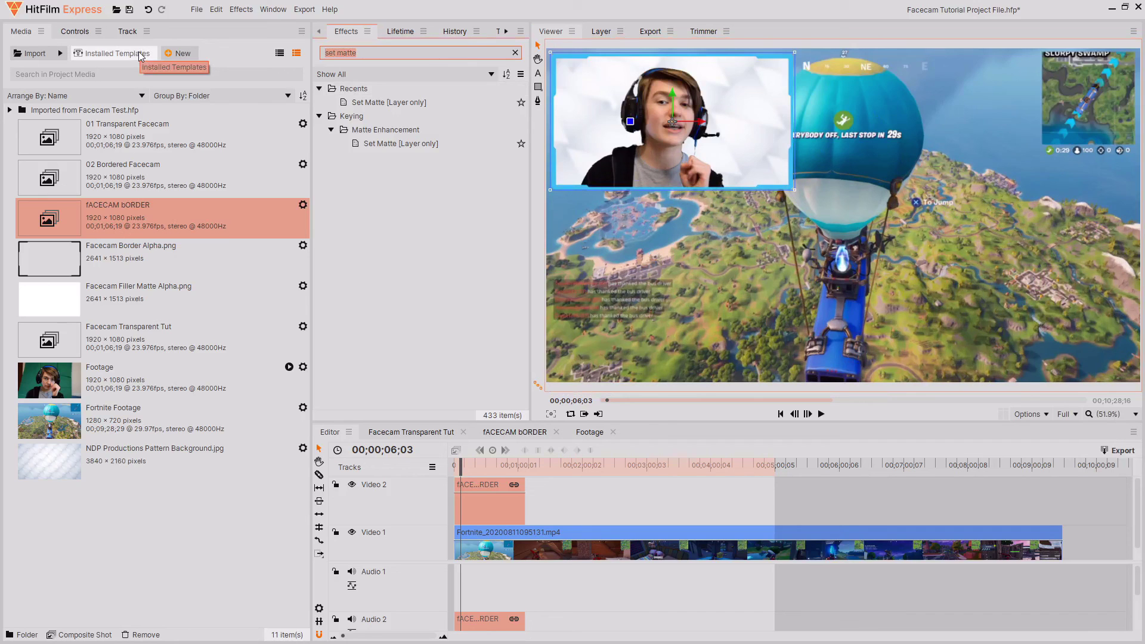